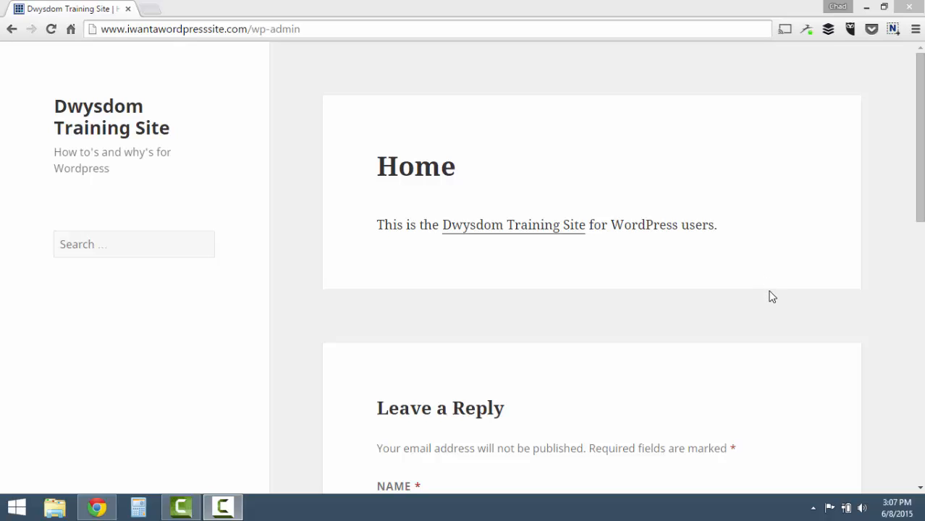
left_click(387, 33)
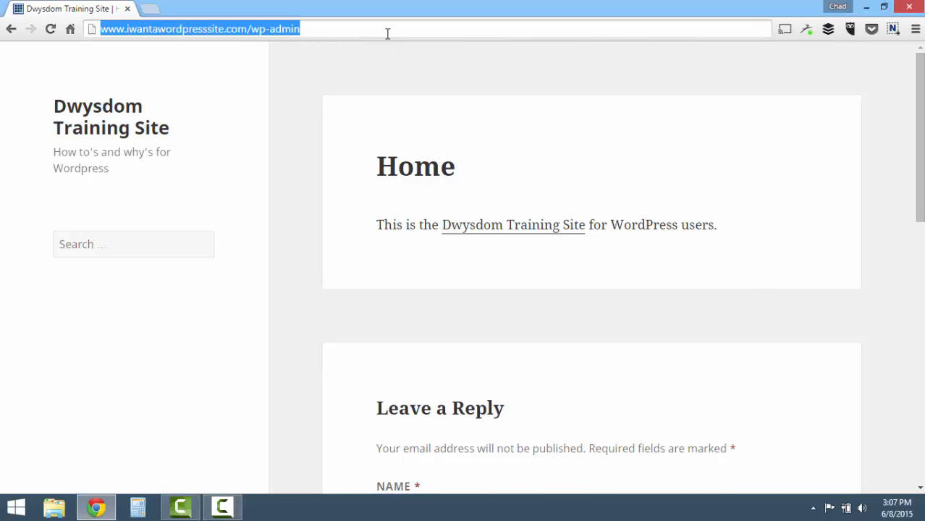
left_click(390, 29)
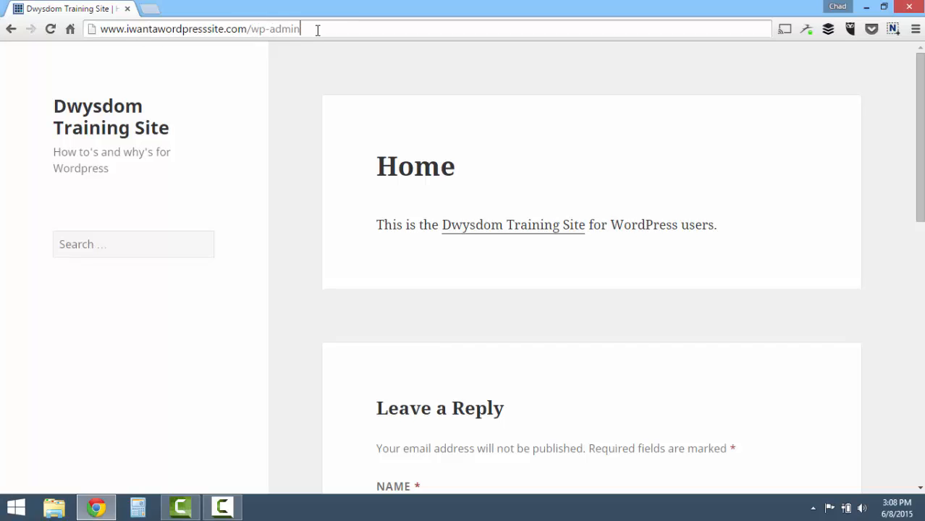
key("Return")
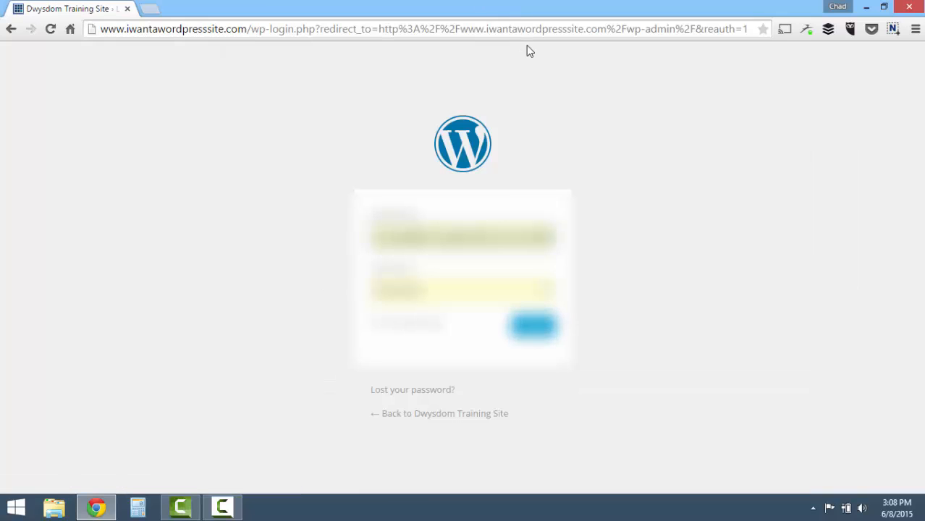
left_click(534, 325)
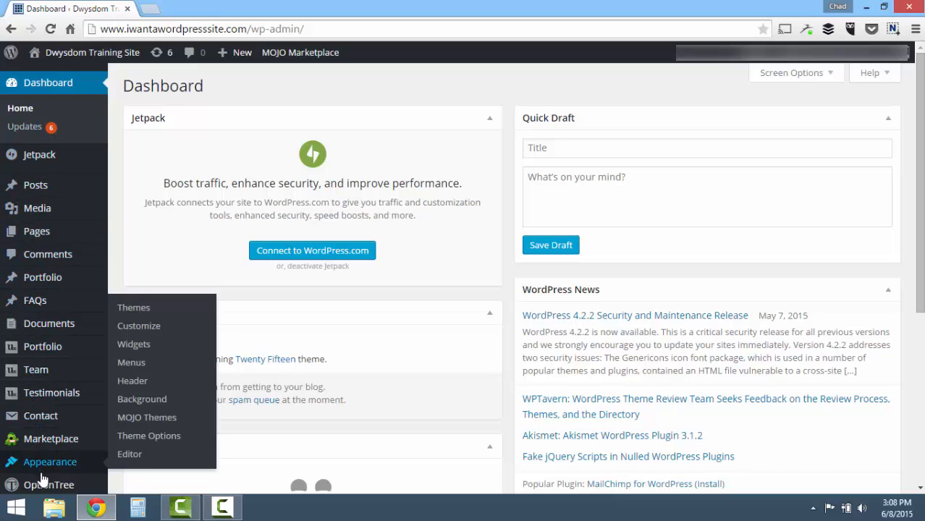
Create a new blog post titled "Test Post #1"
mouse_move(43, 489)
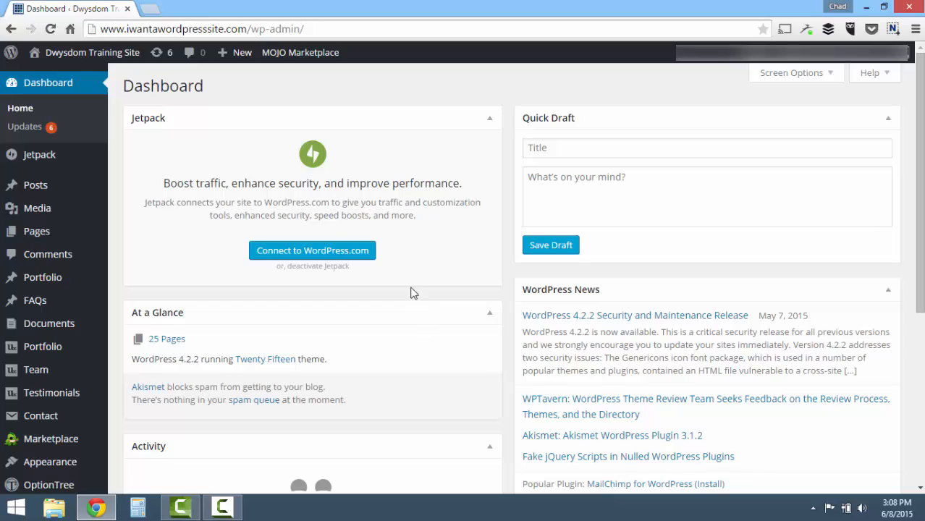
mouse_move(72, 184)
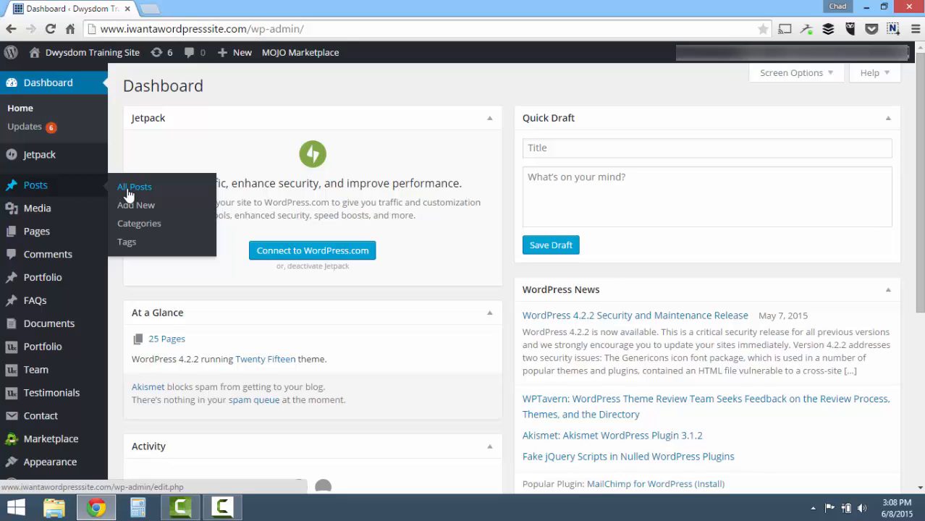
left_click(126, 206)
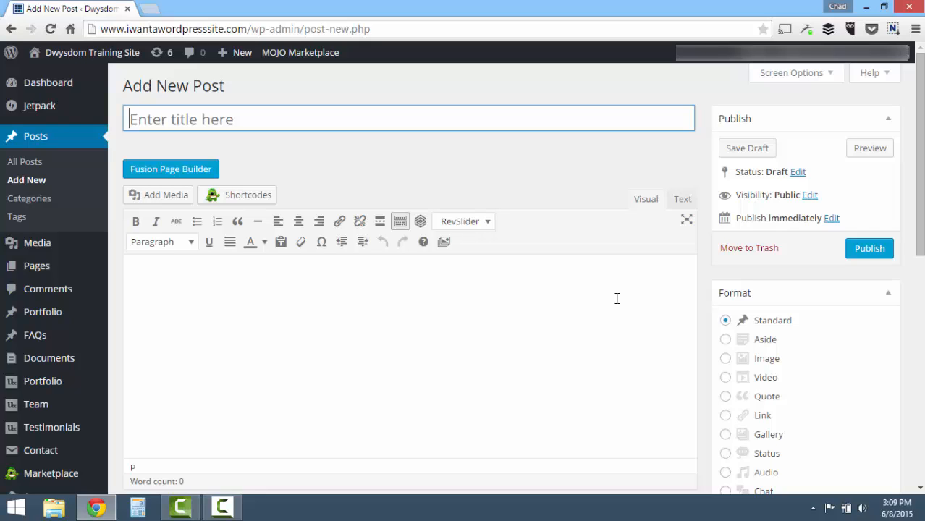
key("shift")
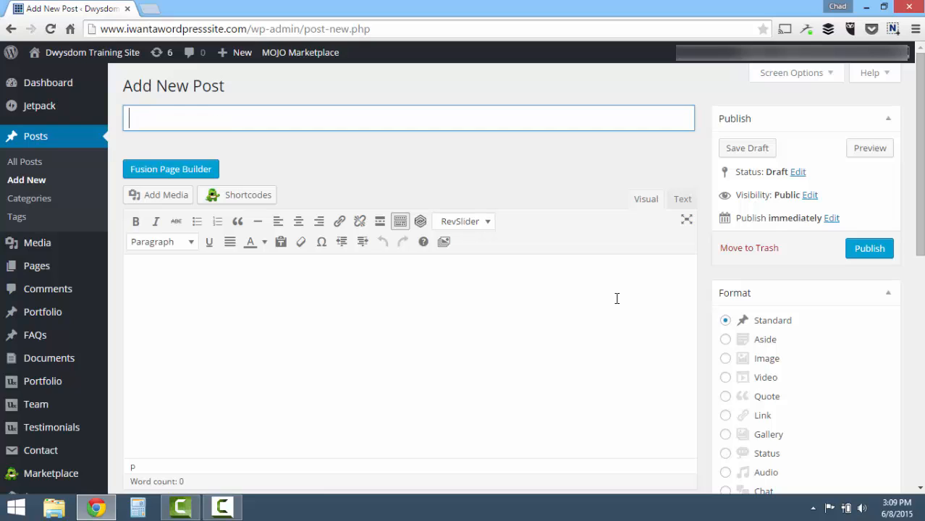
type("Test Post #1")
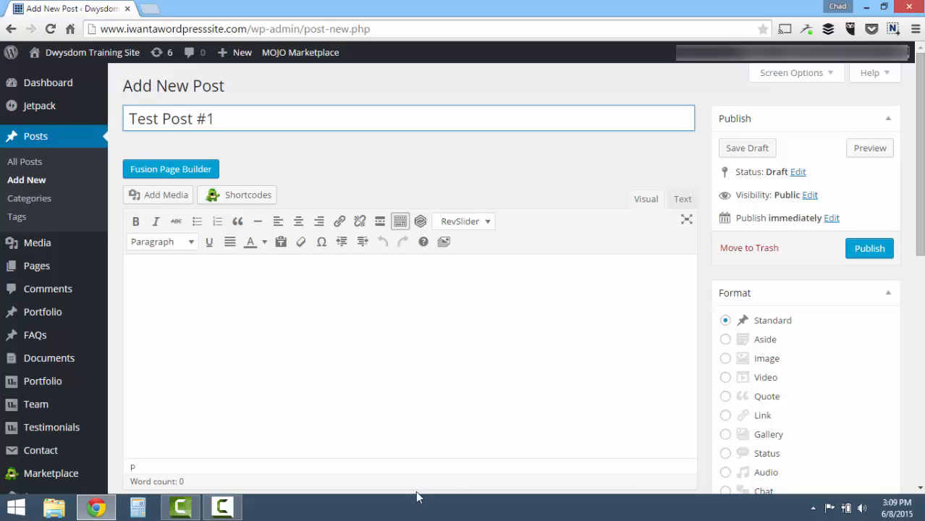
Write the post body: "This is a test Wordpress blog post for users who are new to Wordpress. This sentence is the second sentence."
left_click(168, 277)
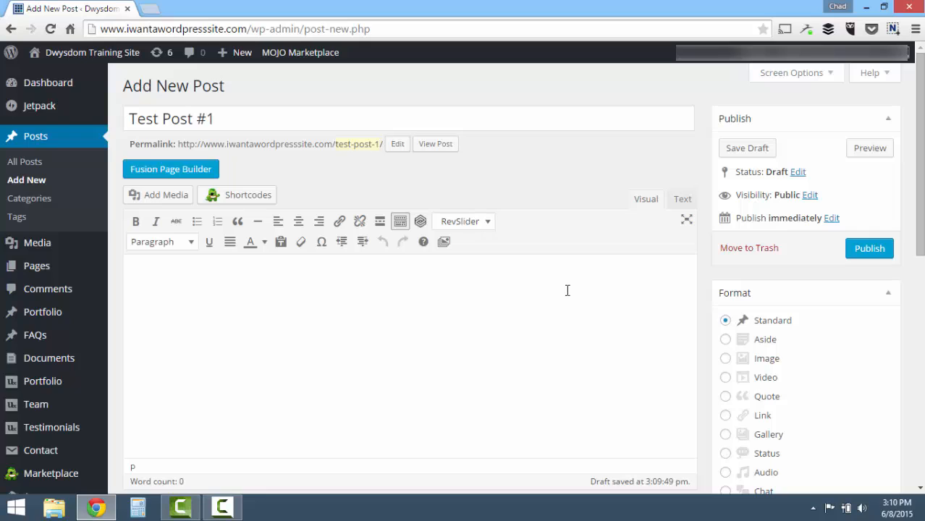
type("This is a test ")
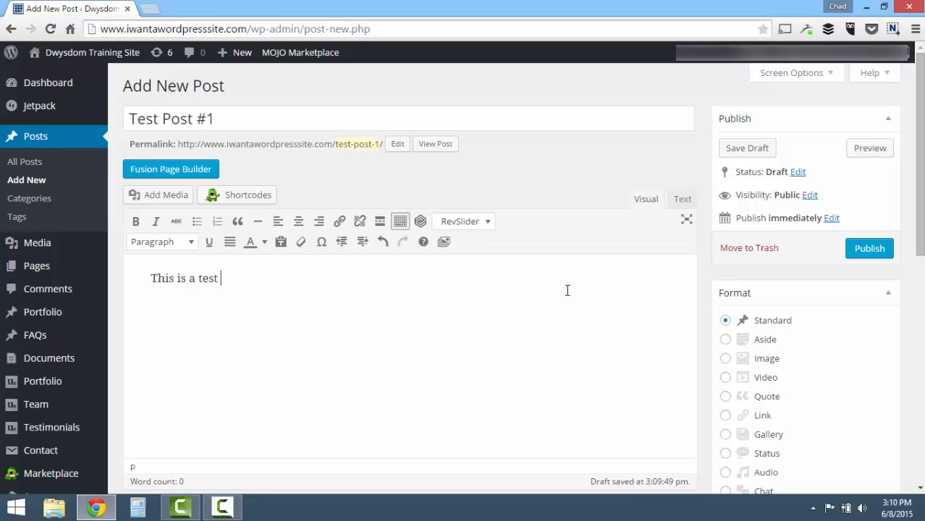
type("w")
key("BackSpace")
type("Wordpress blo")
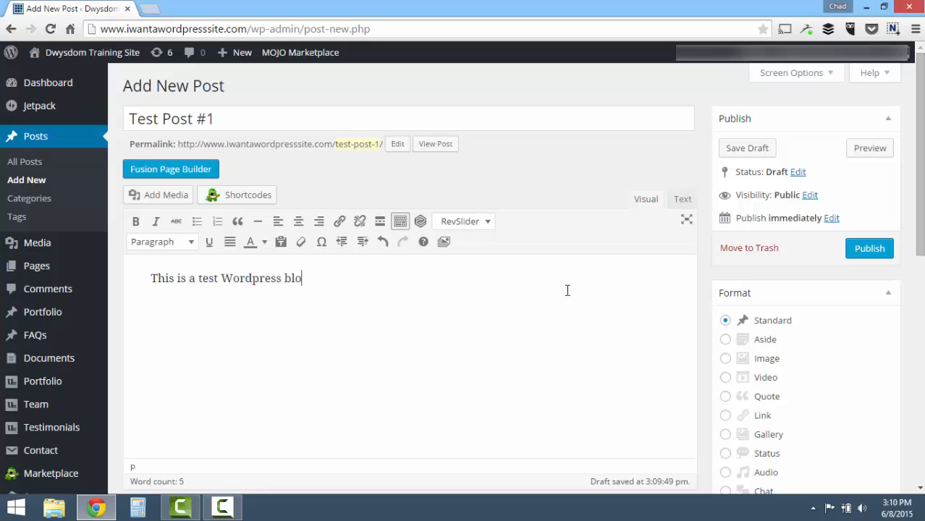
type("g post for users ")
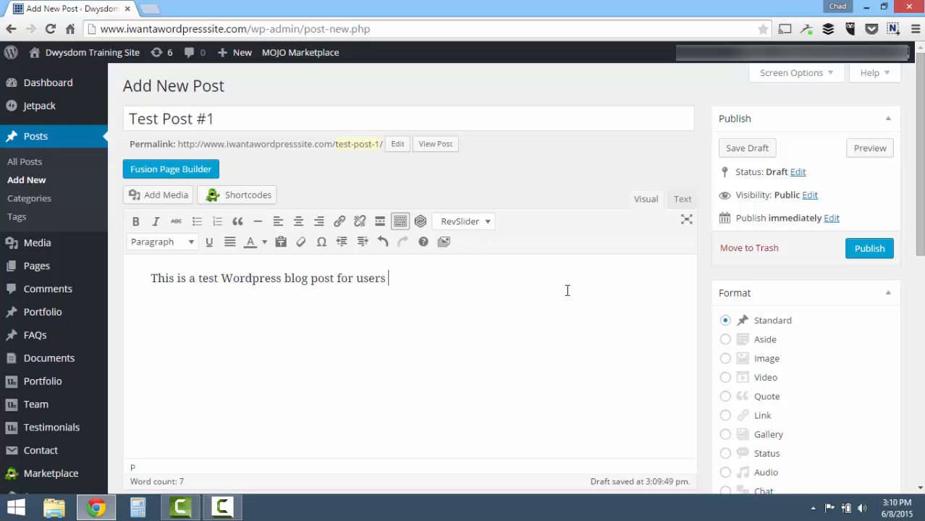
type("who are new to ")
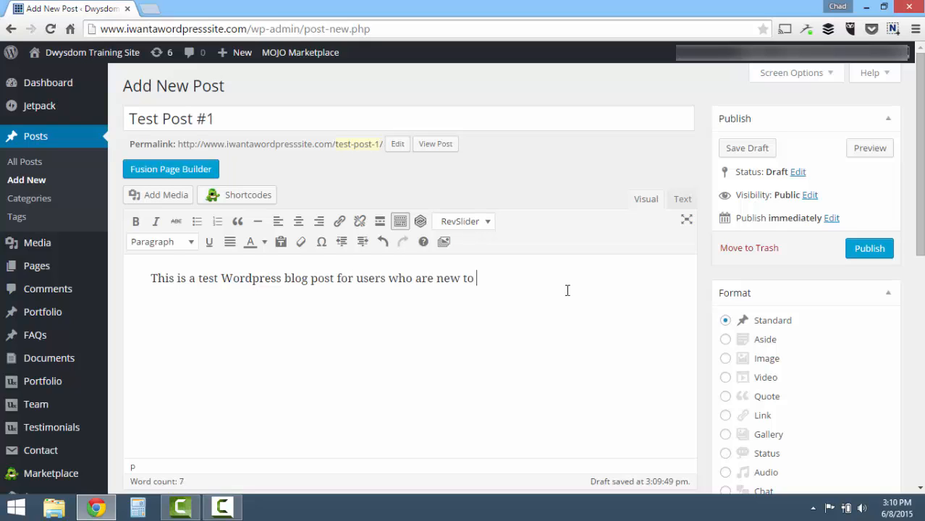
type("Wordpress. ")
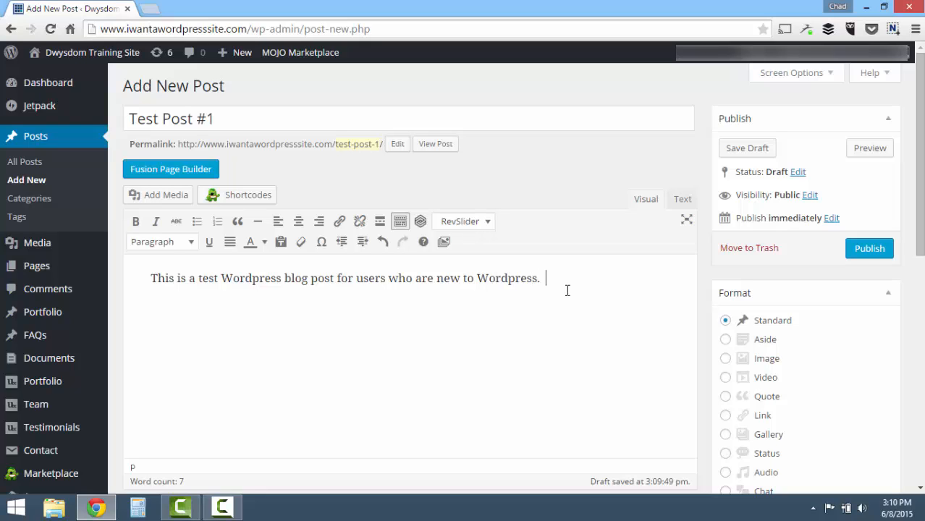
type(" This sentence is the sec")
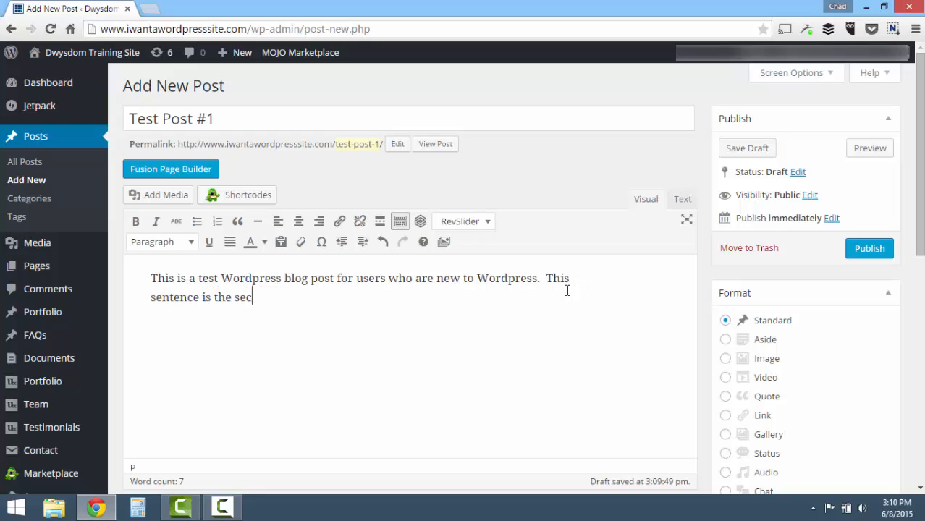
type("ond sentence.")
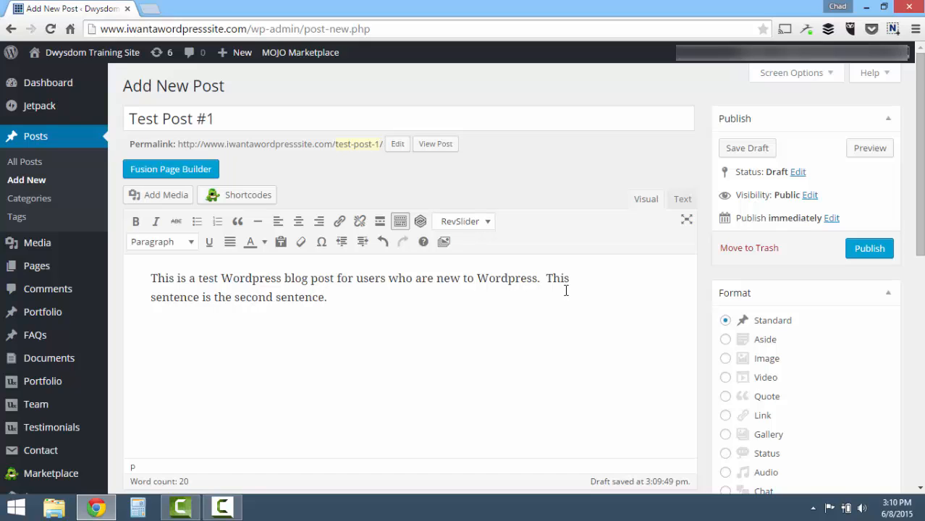
Look at the publish date options without changing them and publish the post immediately
scroll(566, 290, "down", 1)
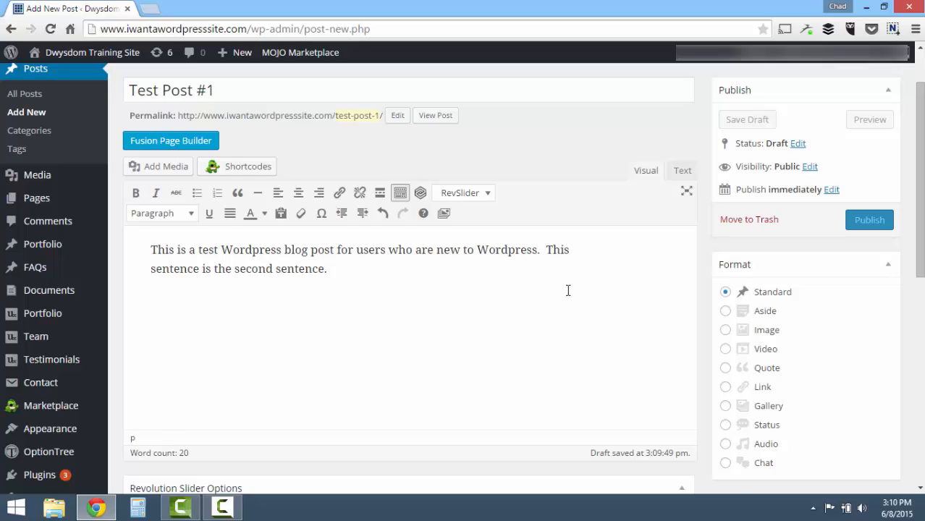
scroll(568, 290, "down", 1)
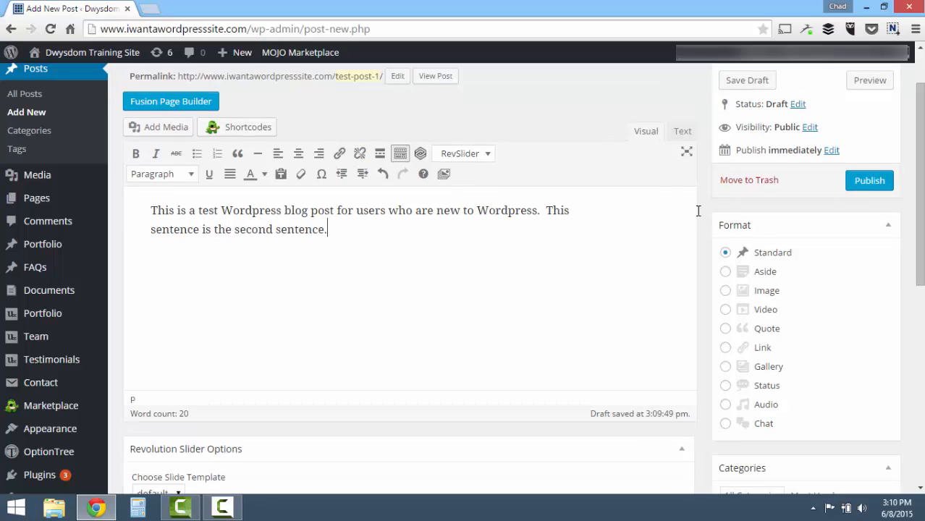
scroll(655, 199, "up", 2)
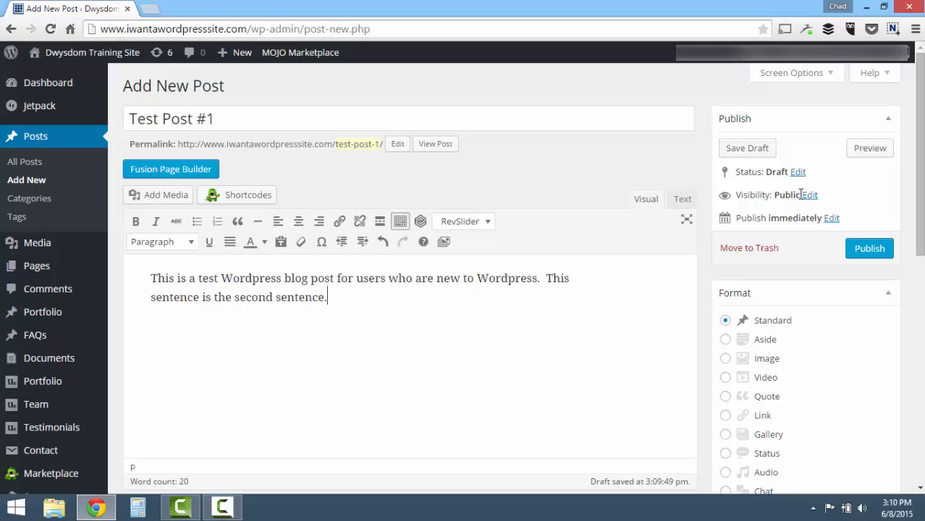
left_click(833, 219)
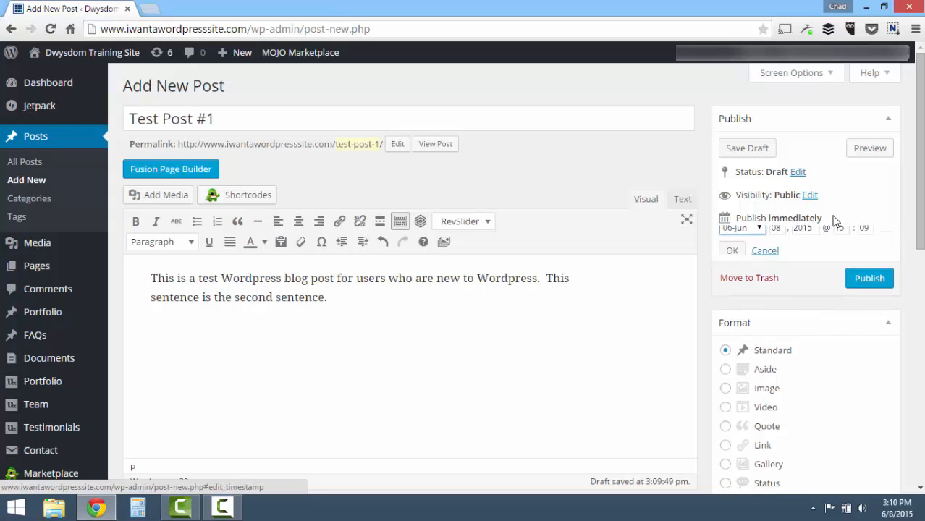
left_click(765, 261)
left_click(869, 249)
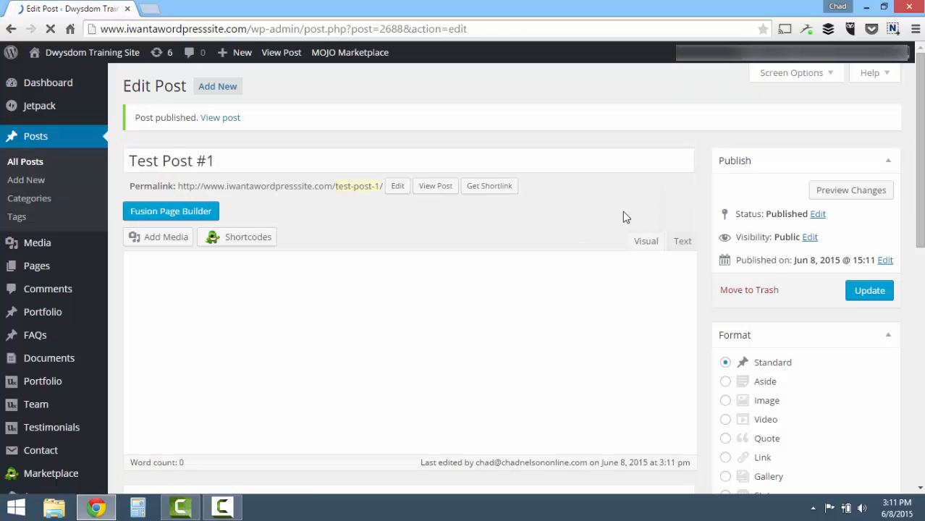
View the published post on the live site in a new browser tab
right_click(444, 189)
left_click(477, 197)
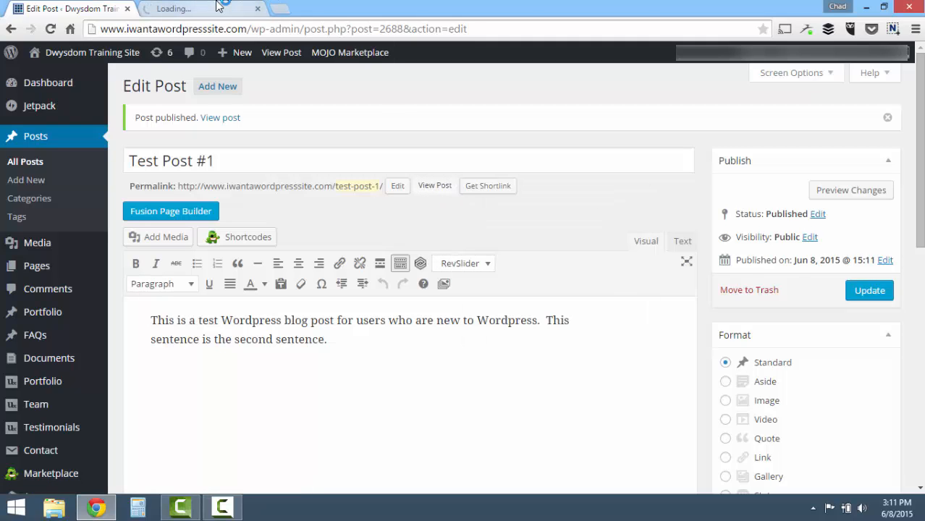
left_click(213, 7)
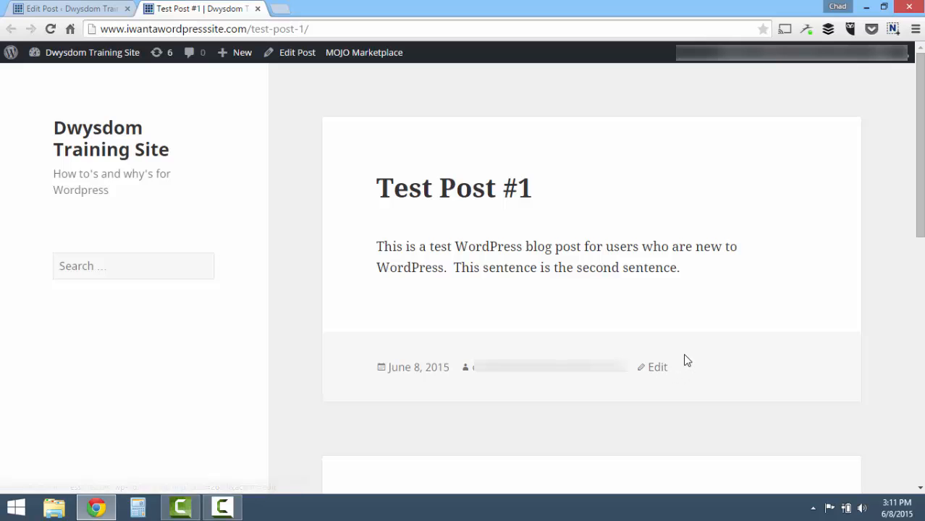
Return to the post editor and add a second paragraph reading "This is a new paragraph." below the body text
left_click(50, 8)
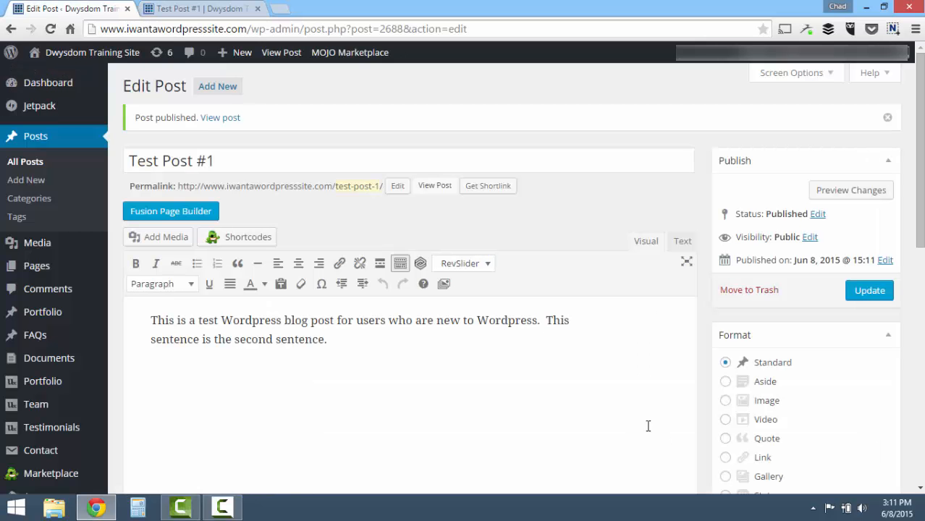
scroll(428, 362, "down", 2)
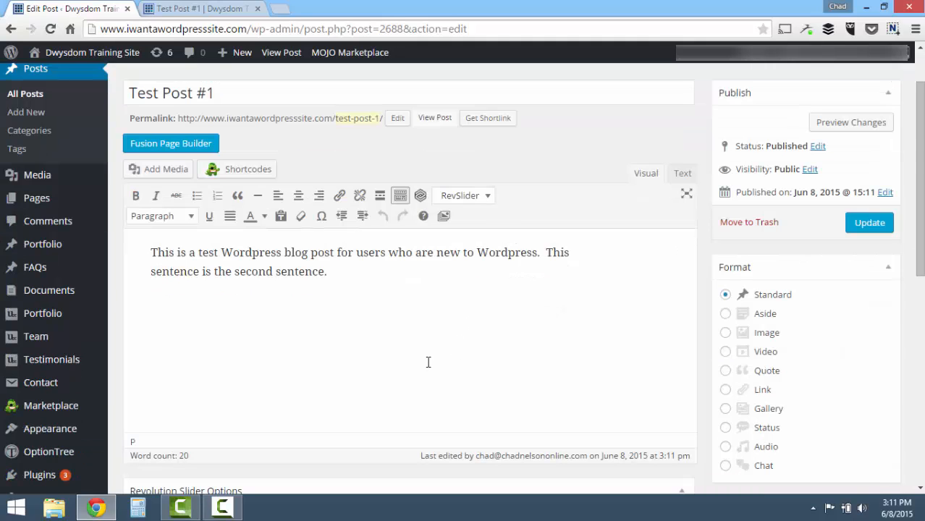
left_click(384, 205)
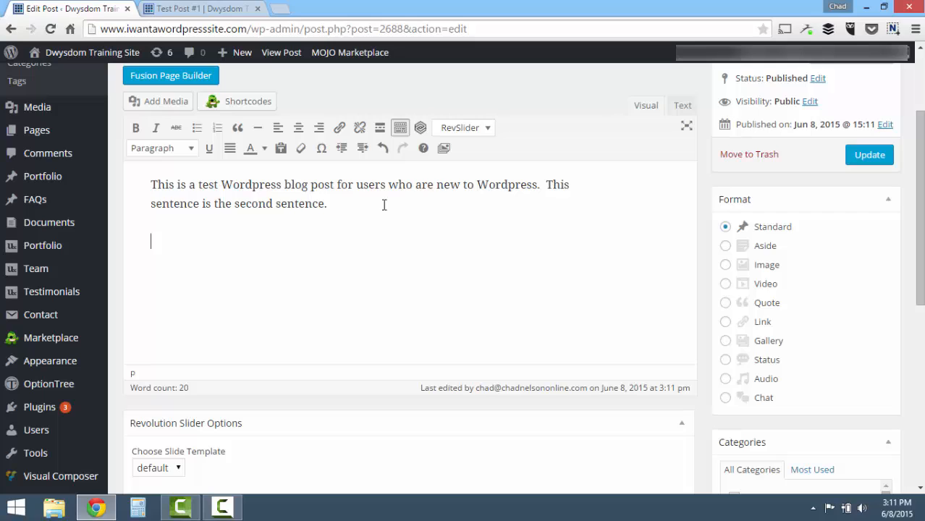
type("This is a new paragrap")
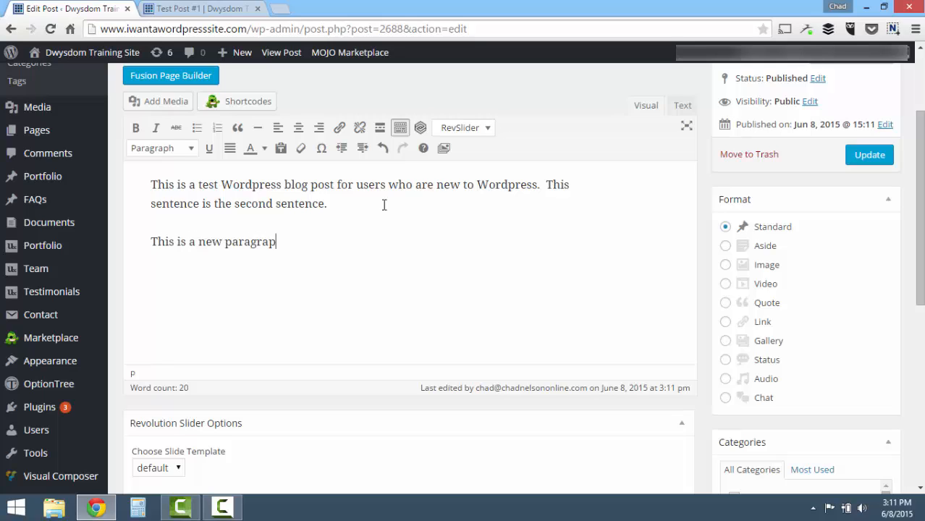
type("h.")
Add the line "Heading #1" above the first paragraph and format it as Heading 2
left_click(152, 185)
key("Return")
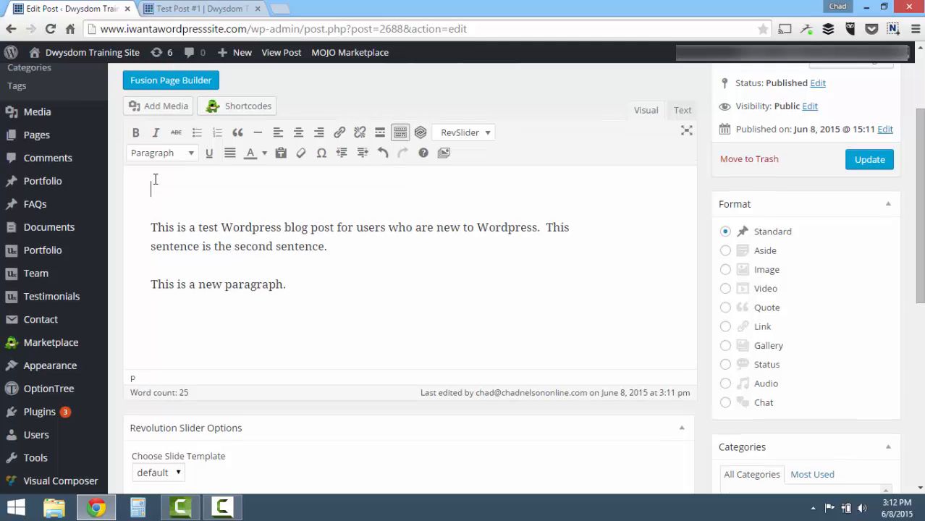
type("Heading #1")
left_click_drag(215, 189, 153, 195)
left_click(192, 154)
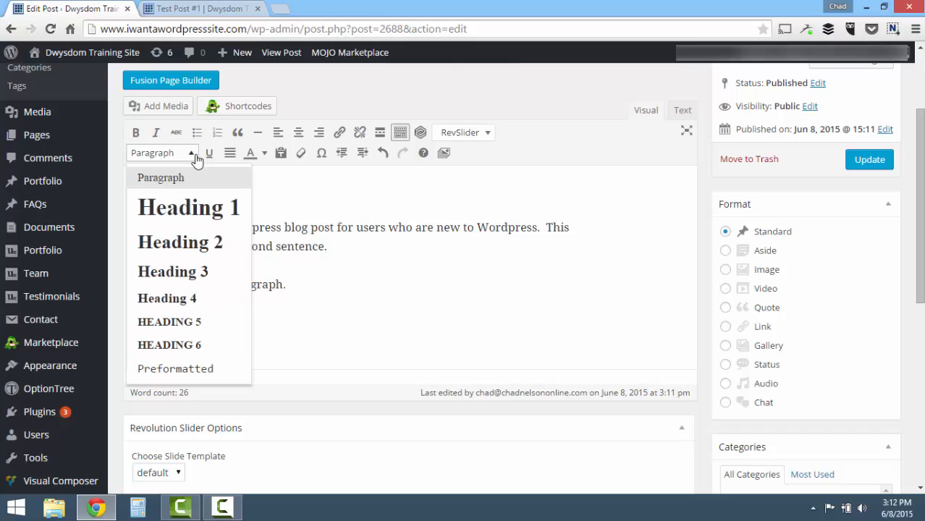
left_click(166, 245)
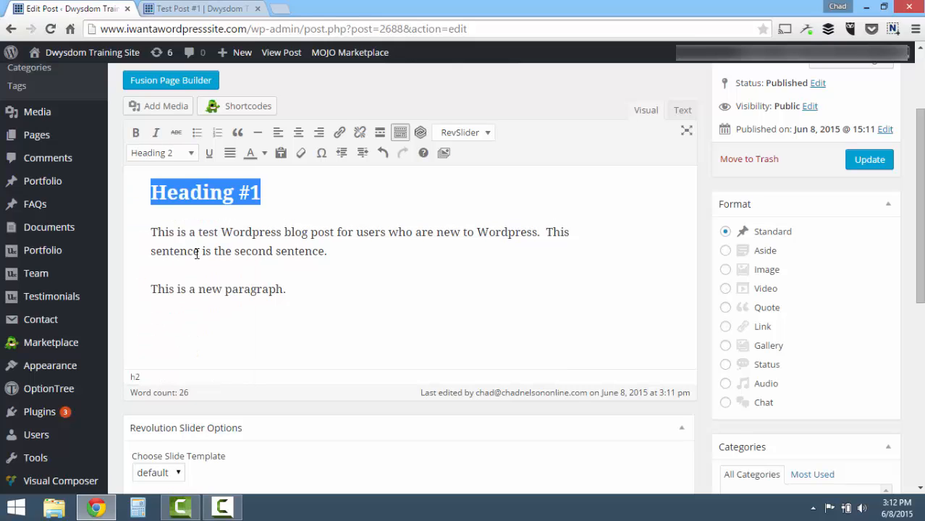
left_click(294, 194)
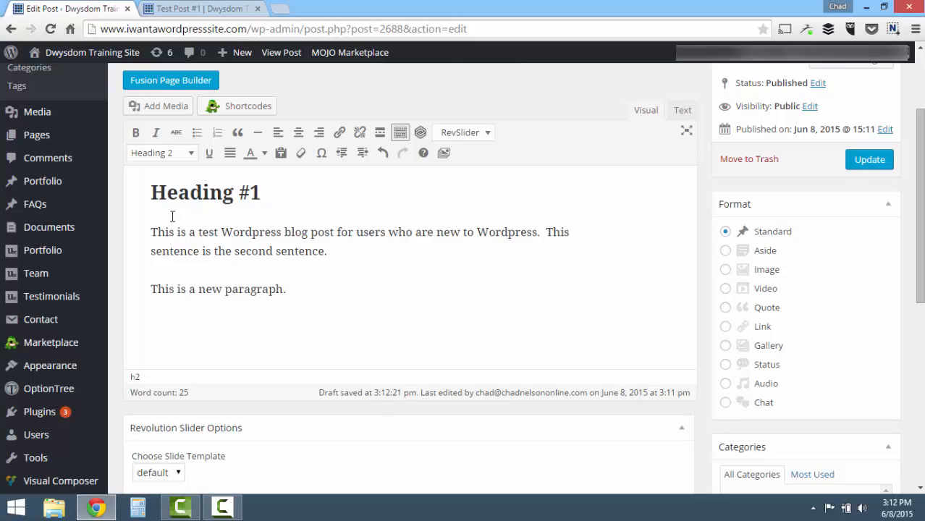
Insert the black-and-white photo of five people walking from the media library before the first paragraph, aligned left and linked to the media file
left_click(152, 230)
left_click(167, 118)
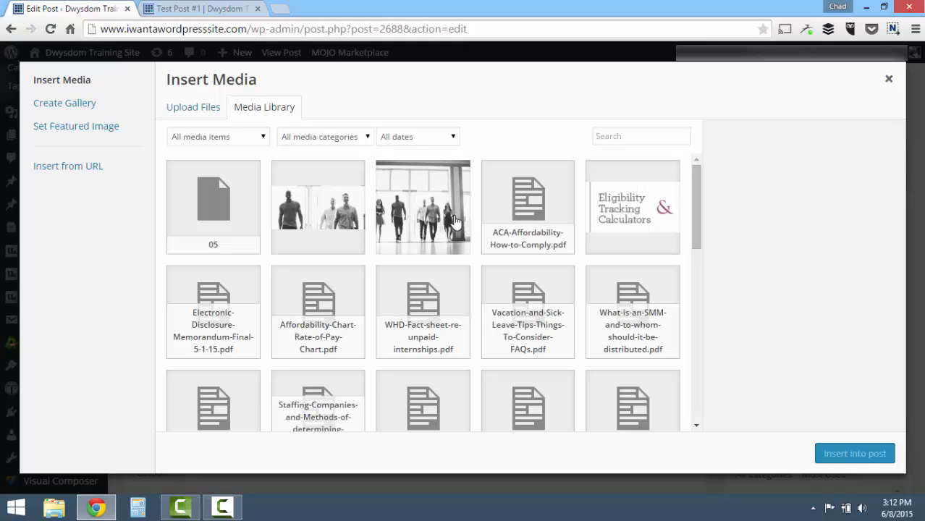
left_click(410, 211)
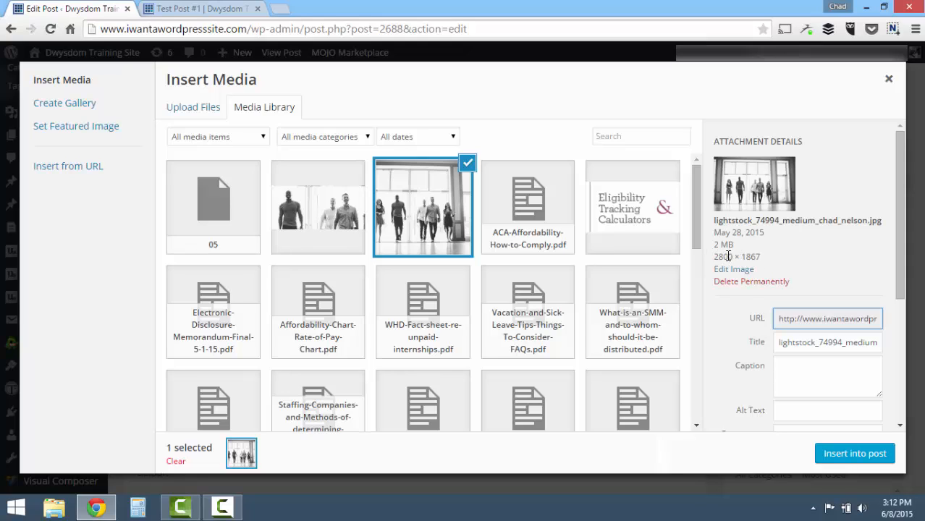
scroll(830, 303, "down", 5)
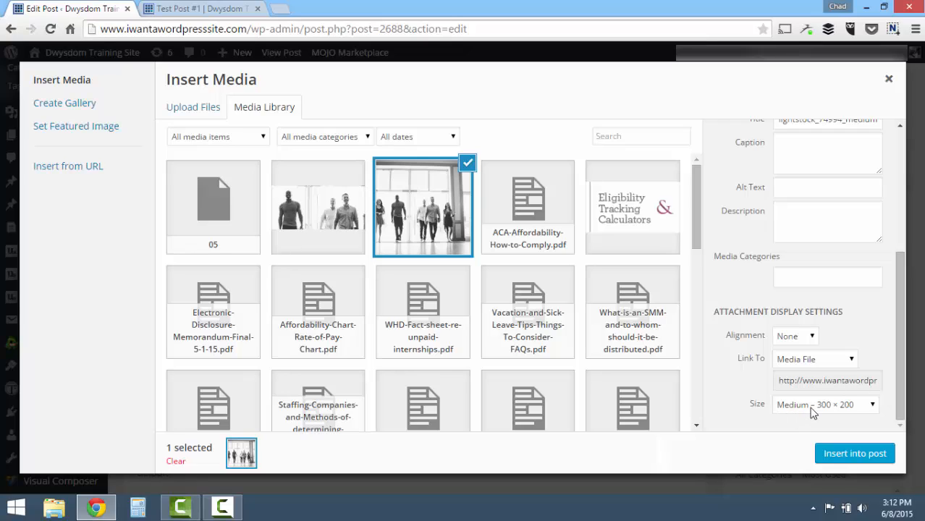
left_click(815, 338)
left_click(798, 353)
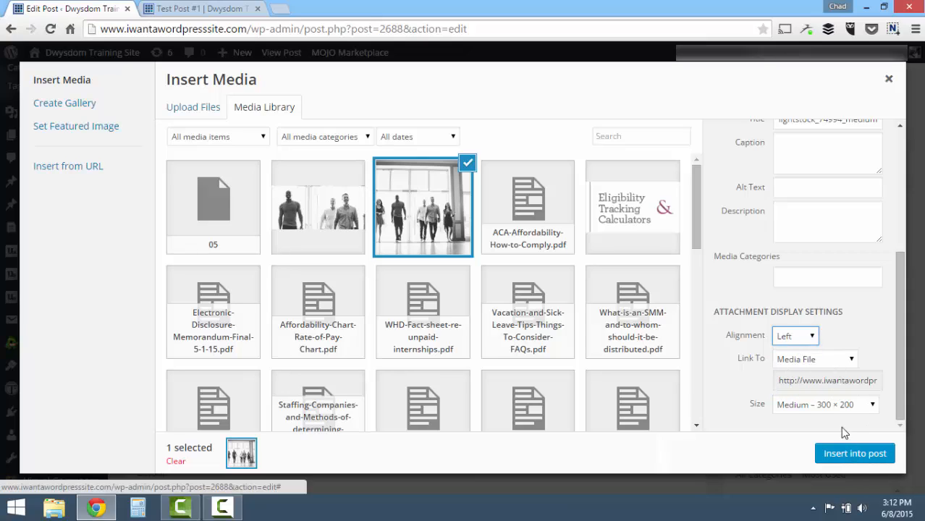
left_click(847, 362)
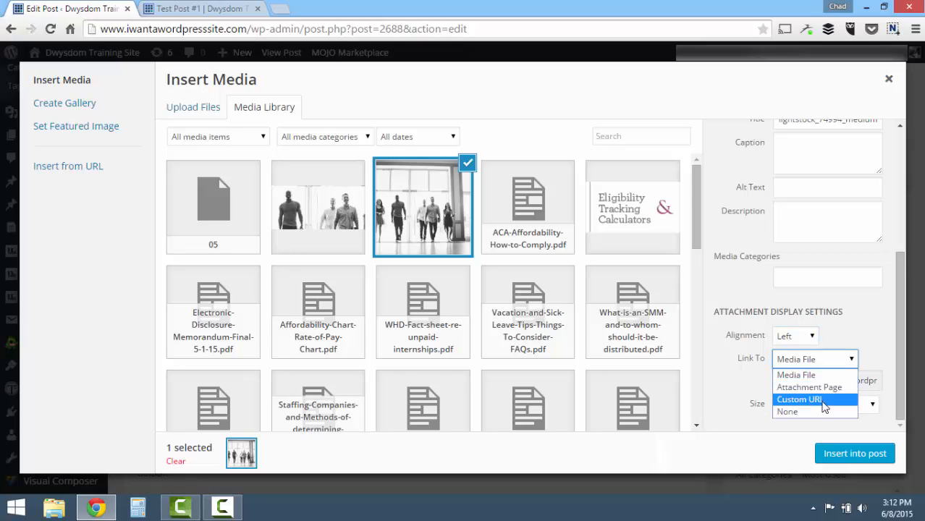
left_click(850, 374)
left_click(840, 453)
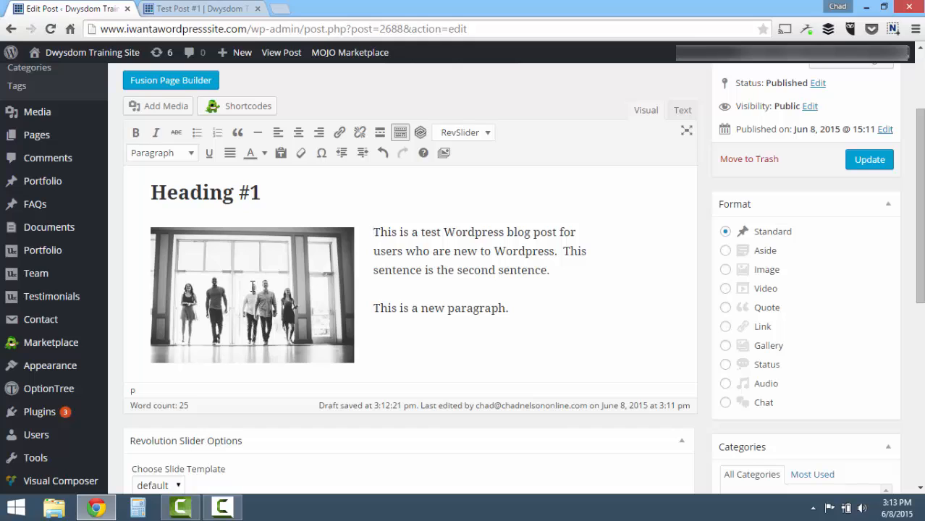
Update the post and reload its live page to check the heading and image
left_click(854, 160)
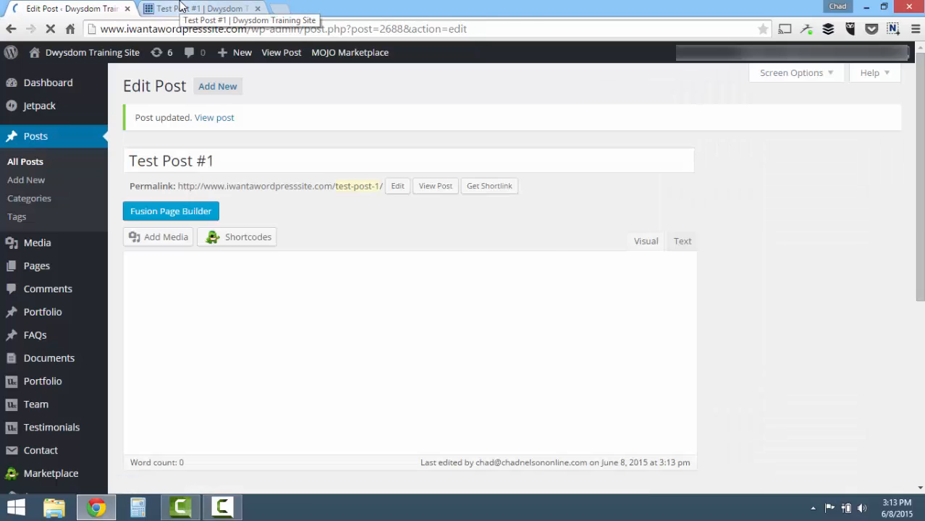
left_click(180, 8)
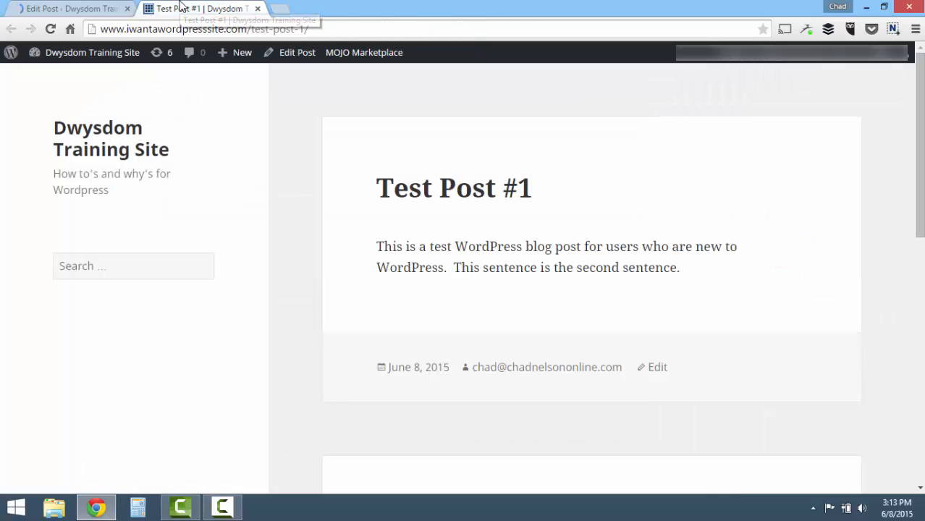
left_click(52, 30)
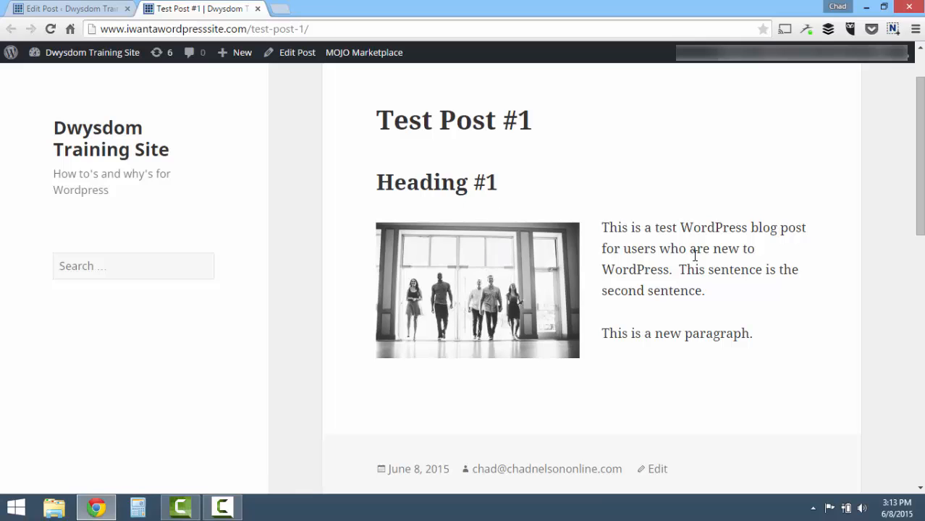
scroll(706, 287, "down", 1)
scroll(709, 286, "up", 1)
Return to the post editor and add the sentence "This is a link to another article." at the end of the second paragraph
left_click(51, 7)
scroll(566, 387, "down", 2)
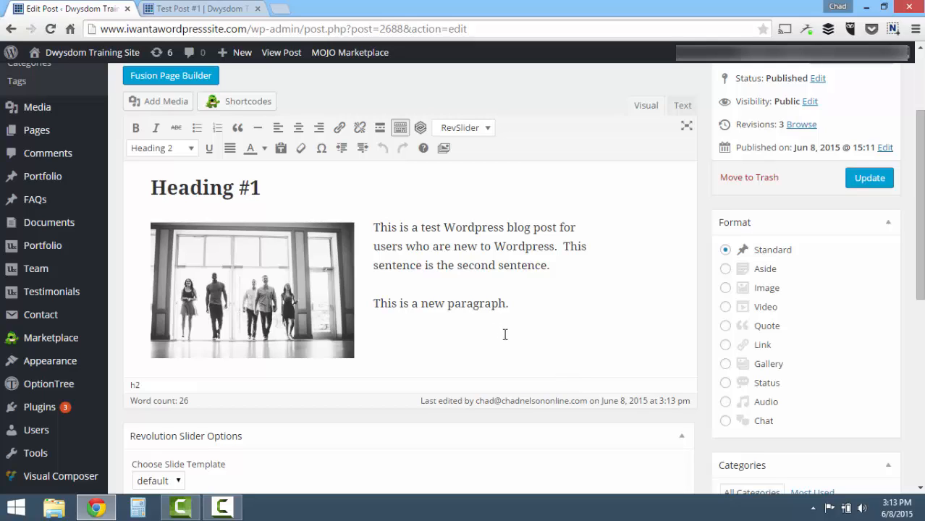
left_click(531, 305)
type("This is a ")
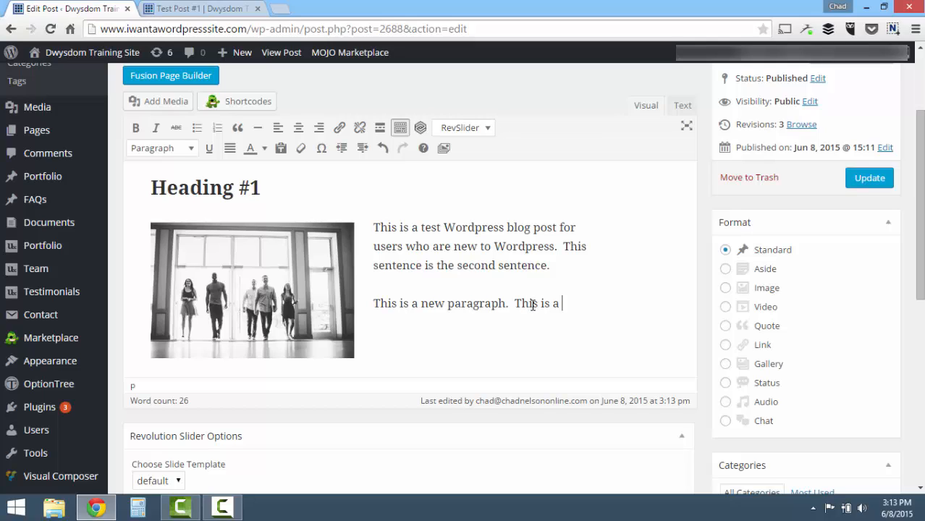
type("link to another")
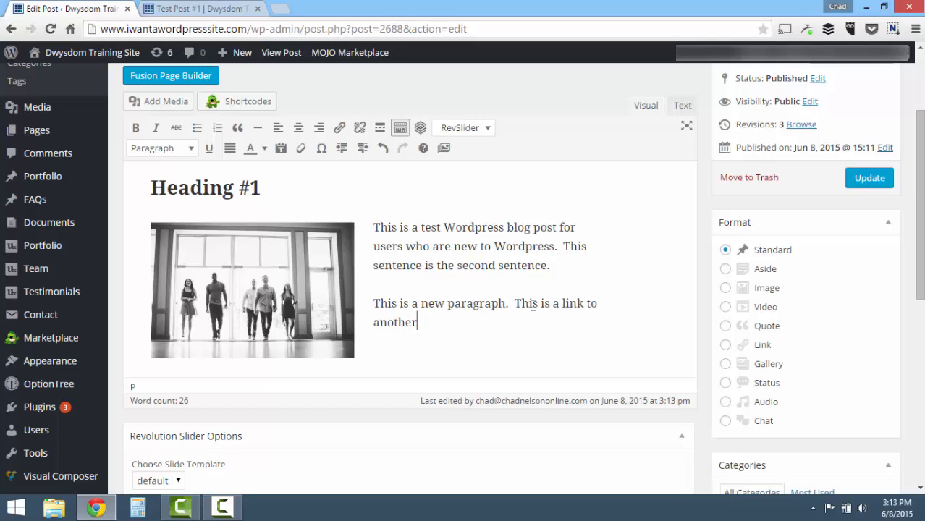
type(" article.")
left_click_drag(455, 322, 562, 304)
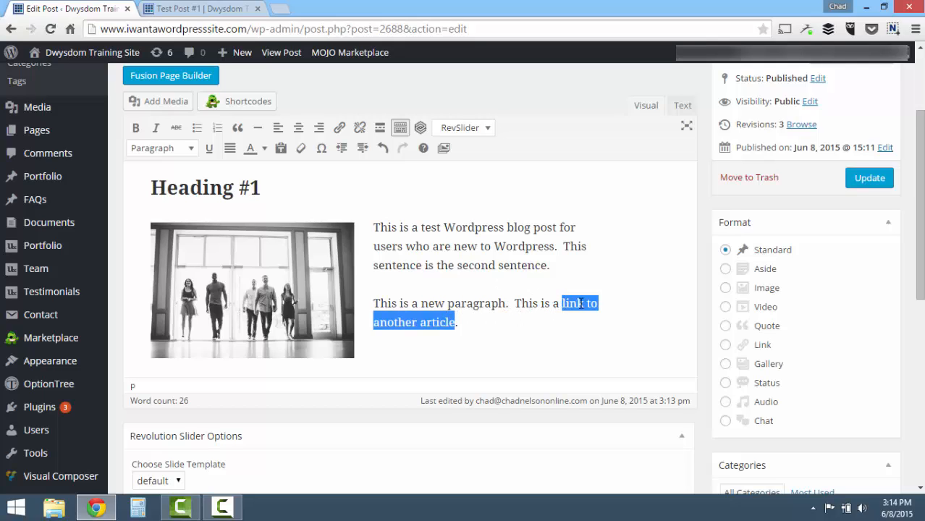
left_click(339, 128)
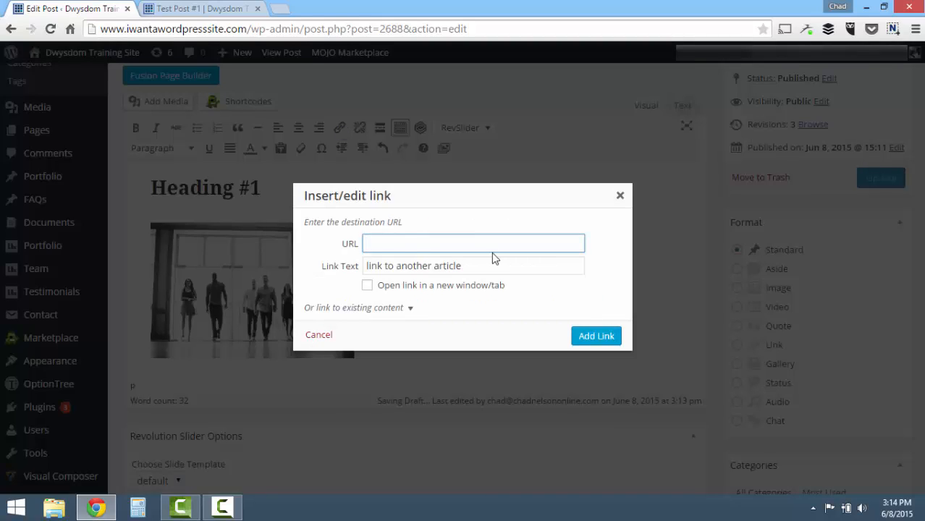
type("http://")
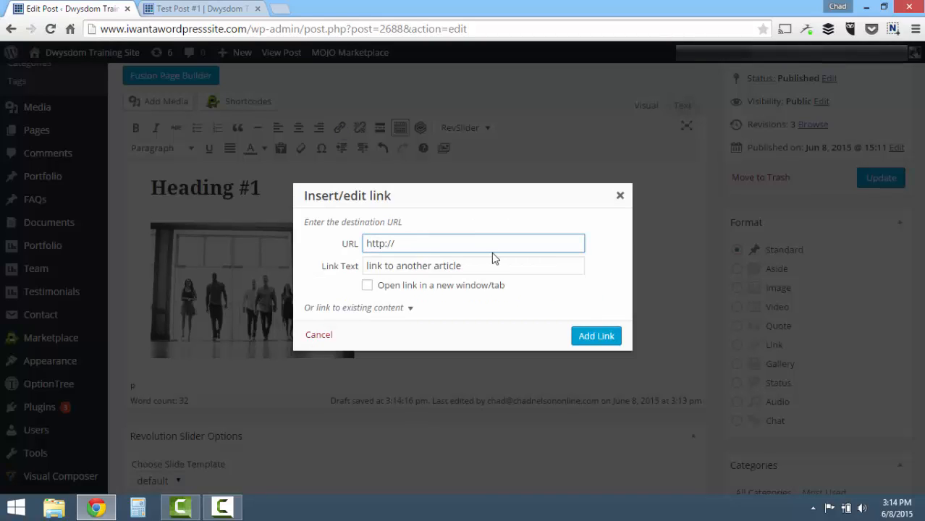
type("dwysdom.com")
left_click(418, 290)
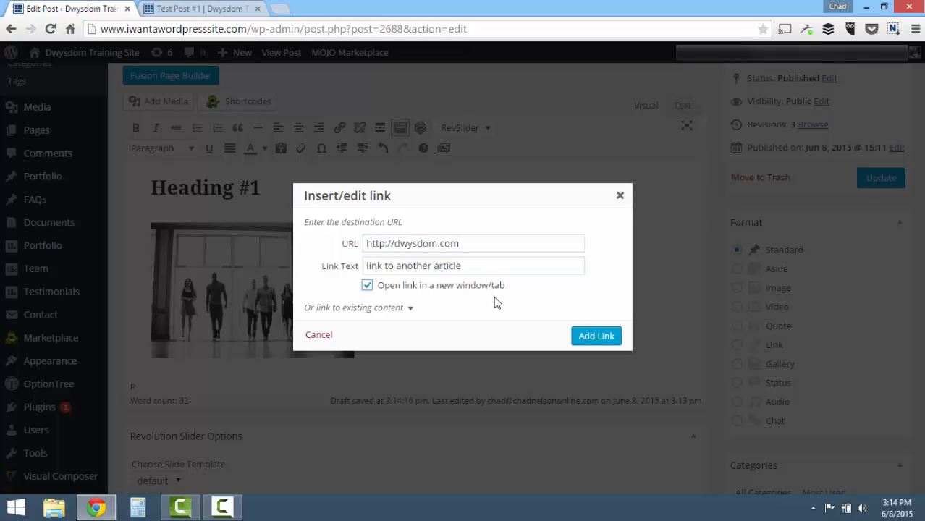
left_click(592, 338)
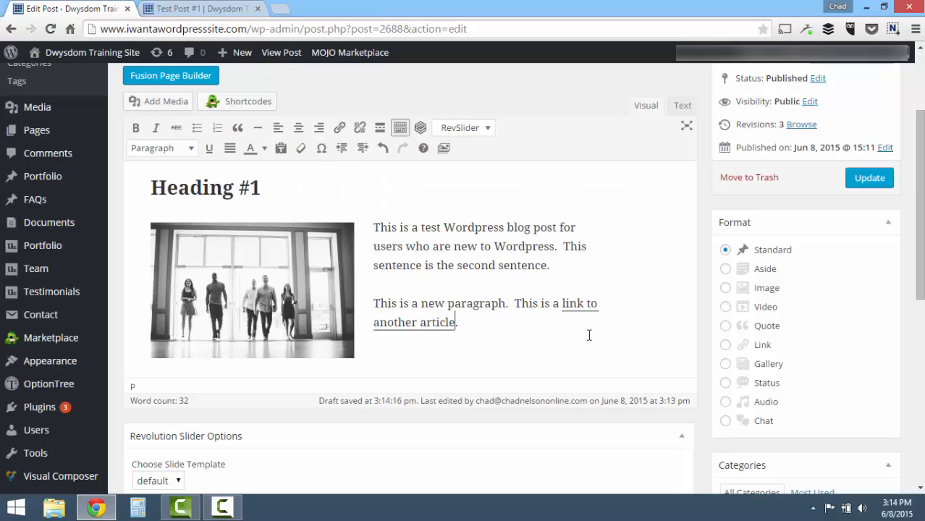
Update the post and reload its live page to check the new link sentence
left_click(861, 186)
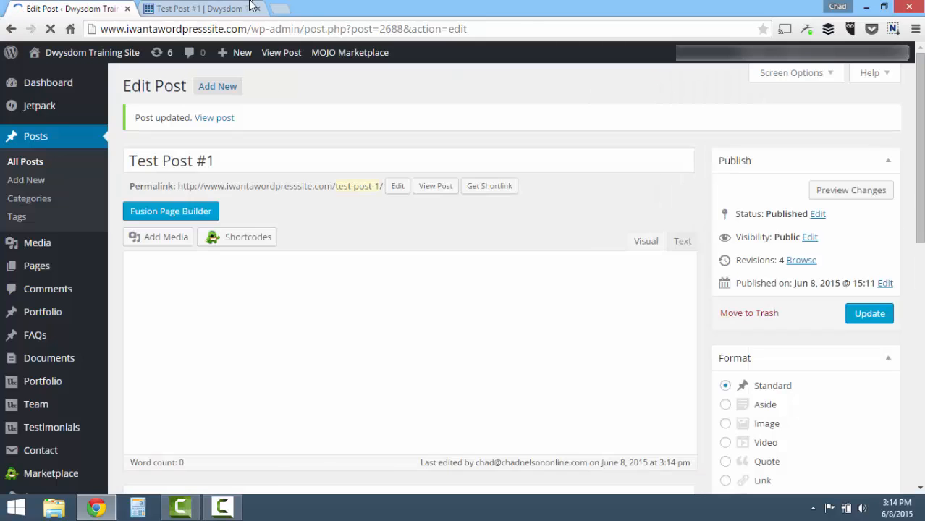
left_click(217, 8)
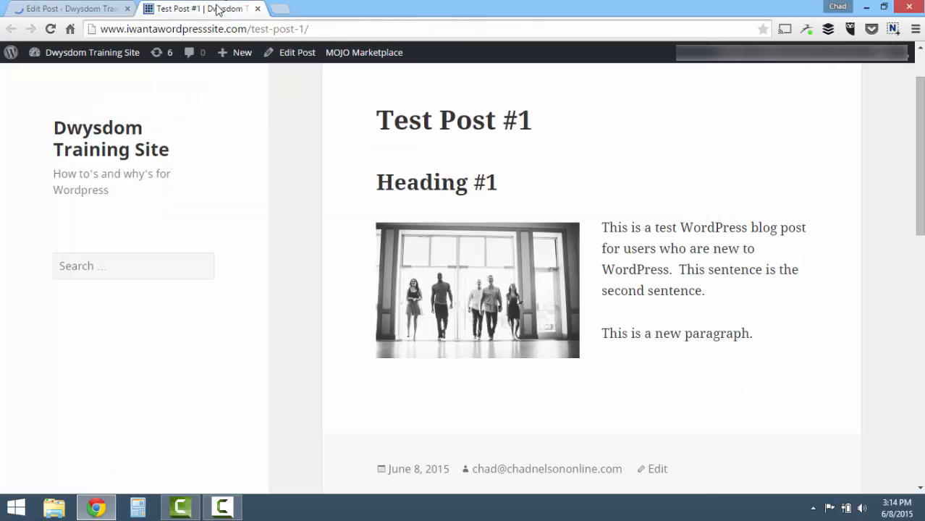
left_click(50, 29)
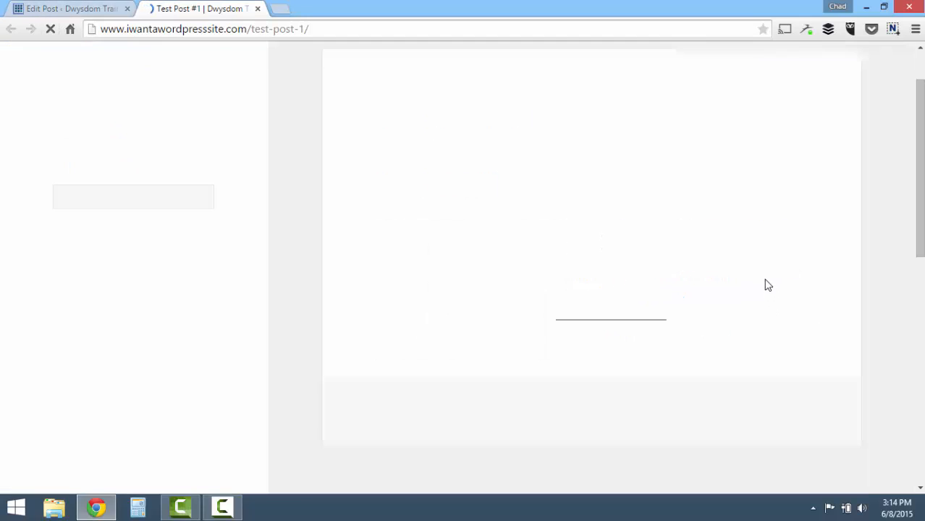
scroll(768, 285, "down", 1)
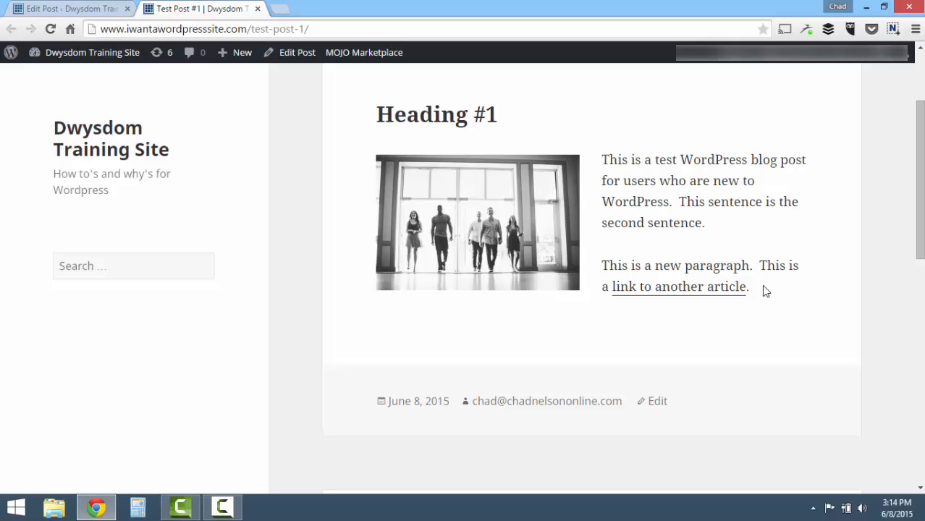
Test the "link to another article" link on the live post and close the browser tab it opens
left_click(690, 288)
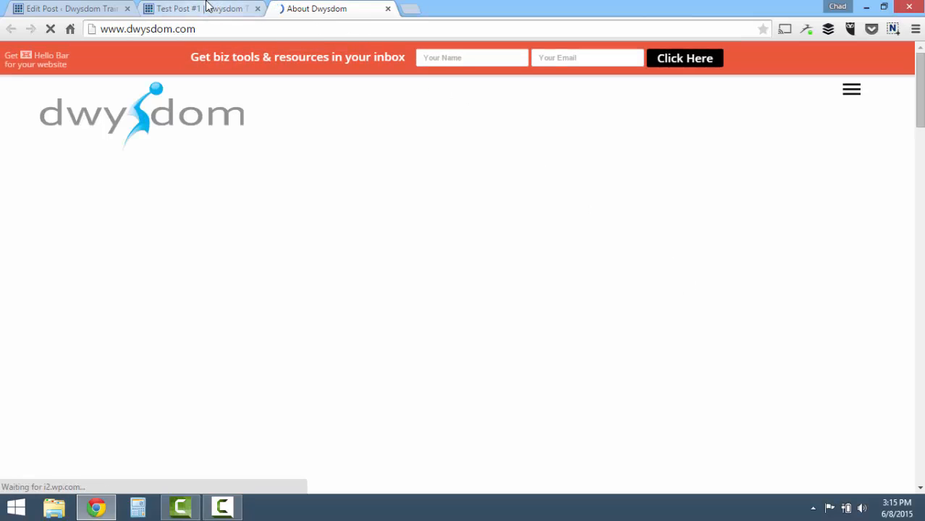
left_click(207, 7)
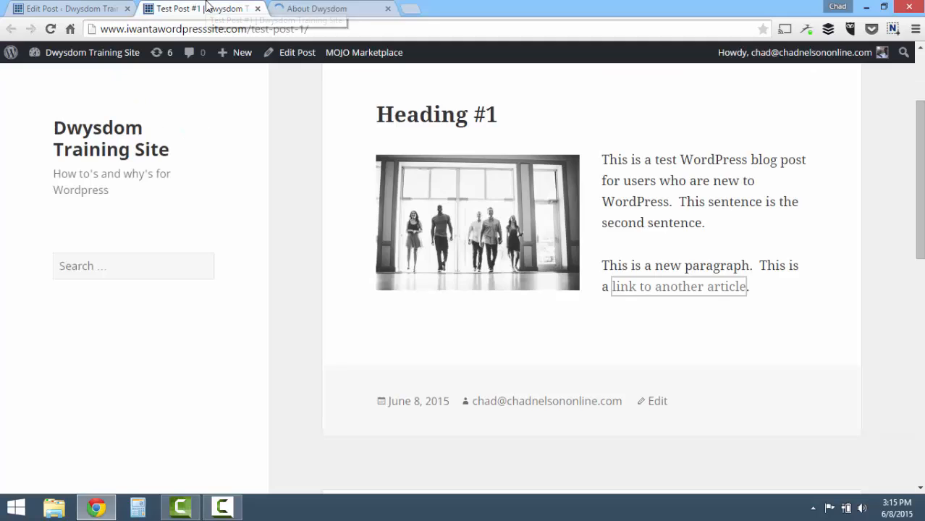
left_click(388, 9)
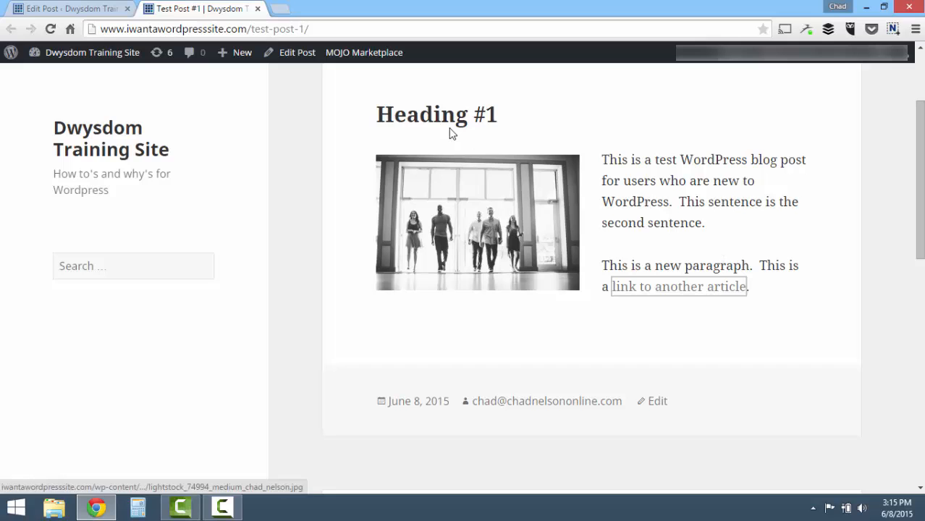
Return to the post editor and replace the Uncategorized category with News, News & Events and Human Resources
left_click(98, 8)
scroll(632, 287, "down", 5)
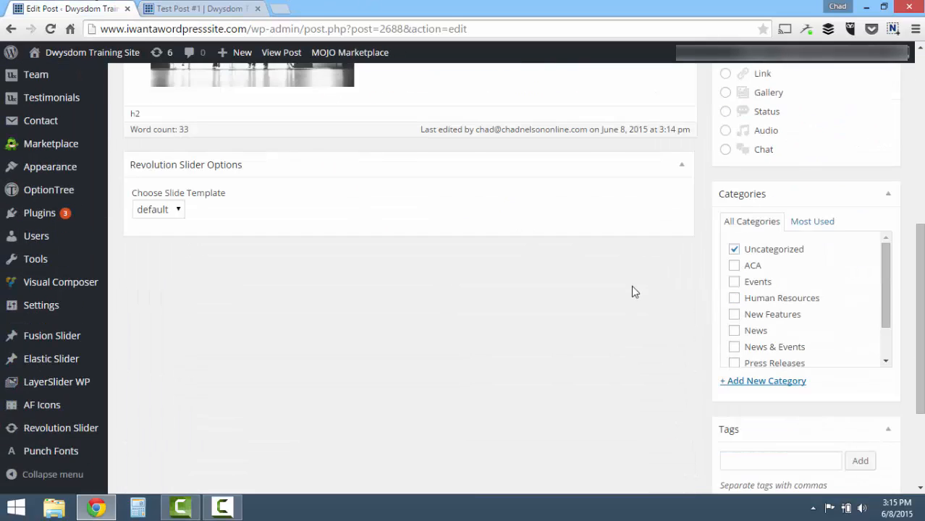
scroll(631, 292, "down", 1)
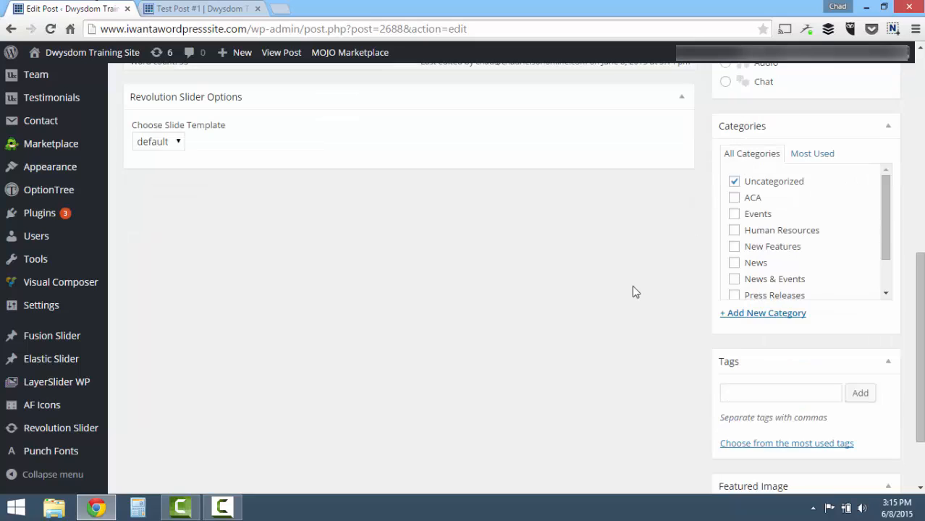
left_click(732, 183)
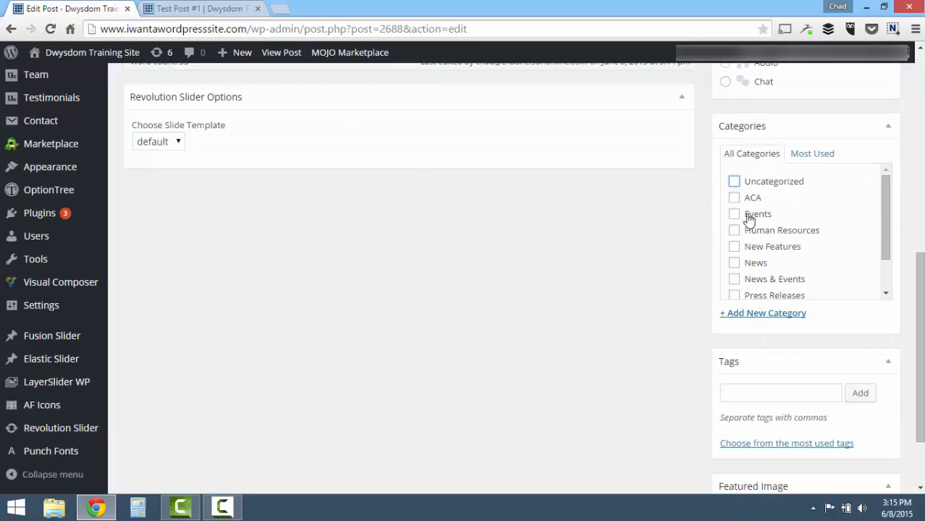
left_click(735, 264)
left_click(735, 280)
left_click(734, 230)
Set the black-and-white photo of five people walking as the post's featured image
scroll(822, 271, "down", 3)
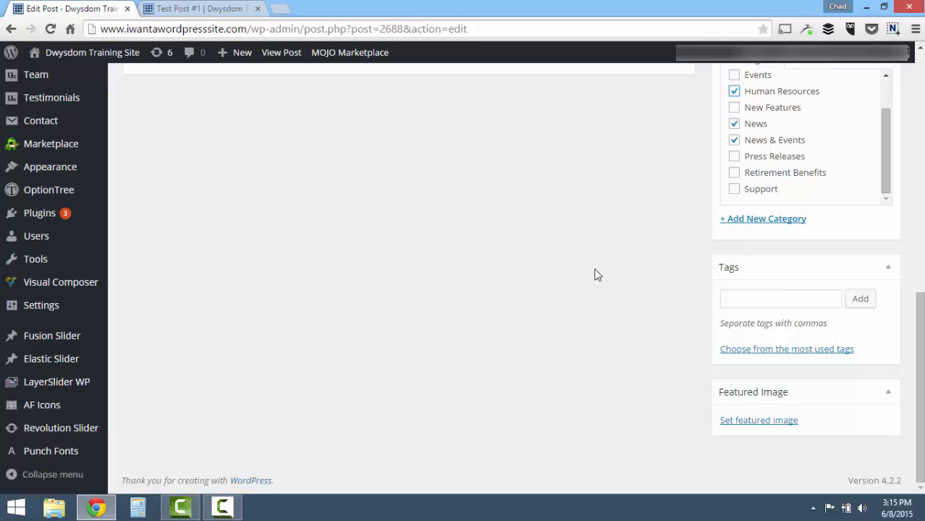
left_click(763, 425)
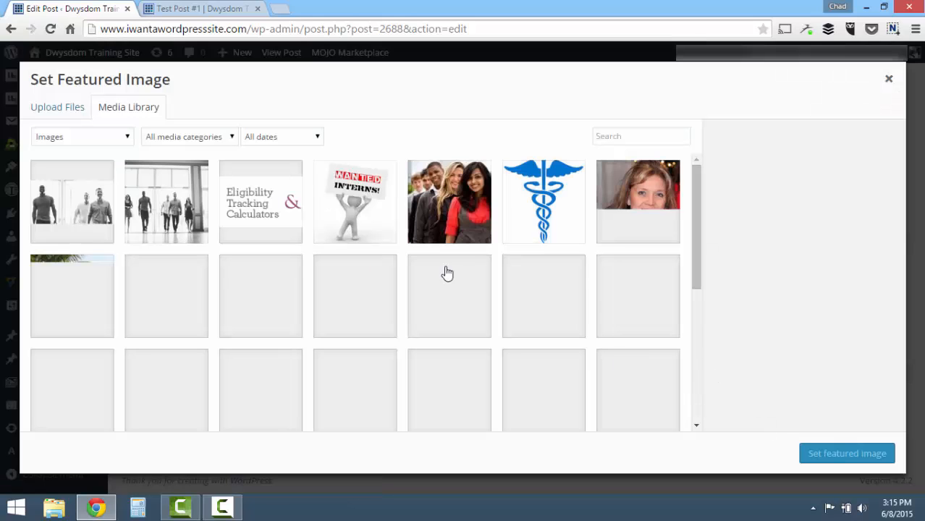
left_click(183, 197)
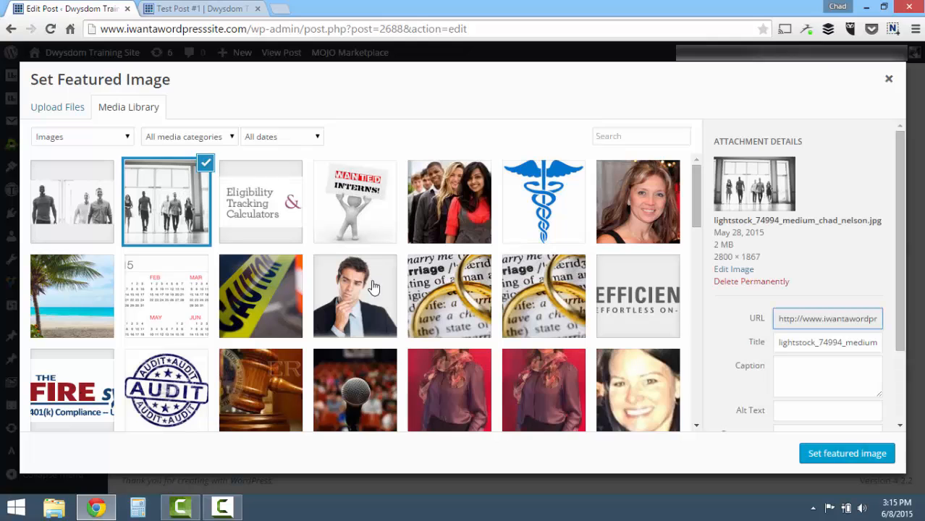
left_click(840, 453)
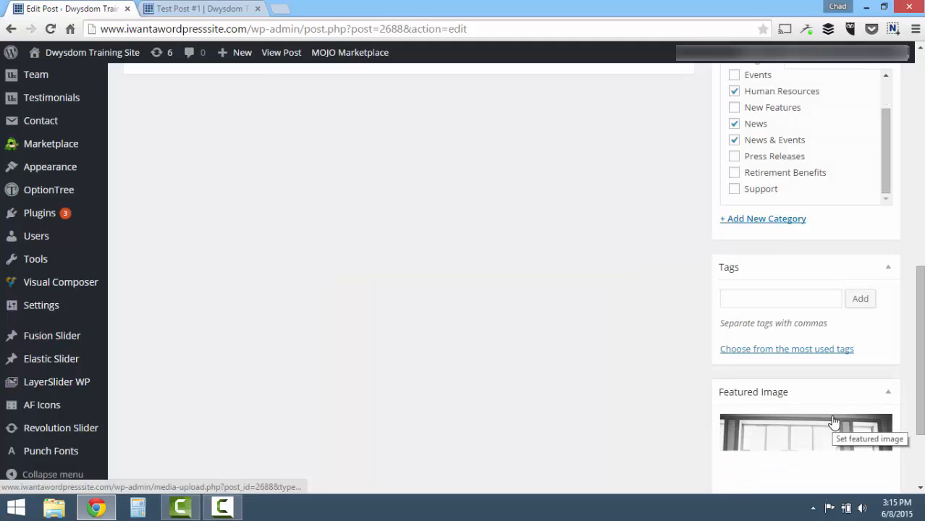
scroll(833, 422, "down", 2)
Update the post and reload its live page to check the featured image
scroll(834, 422, "up", 10)
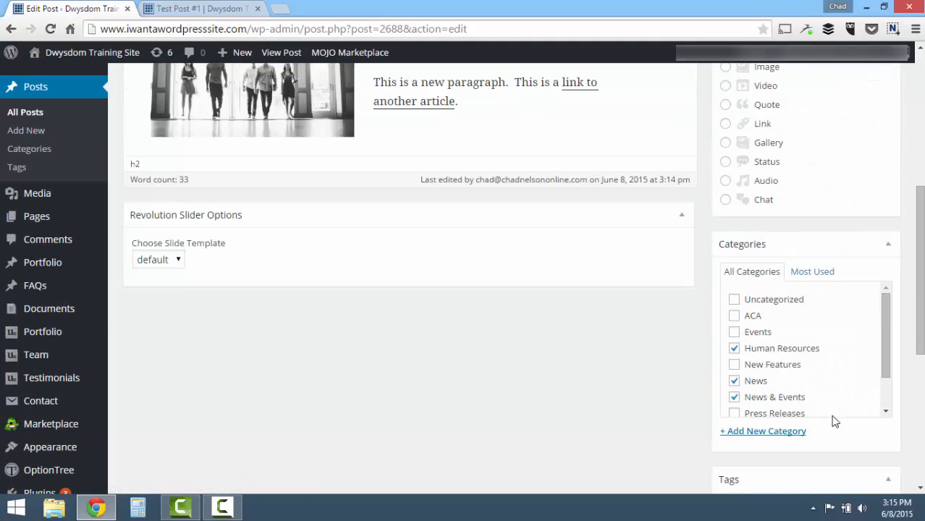
left_click(870, 298)
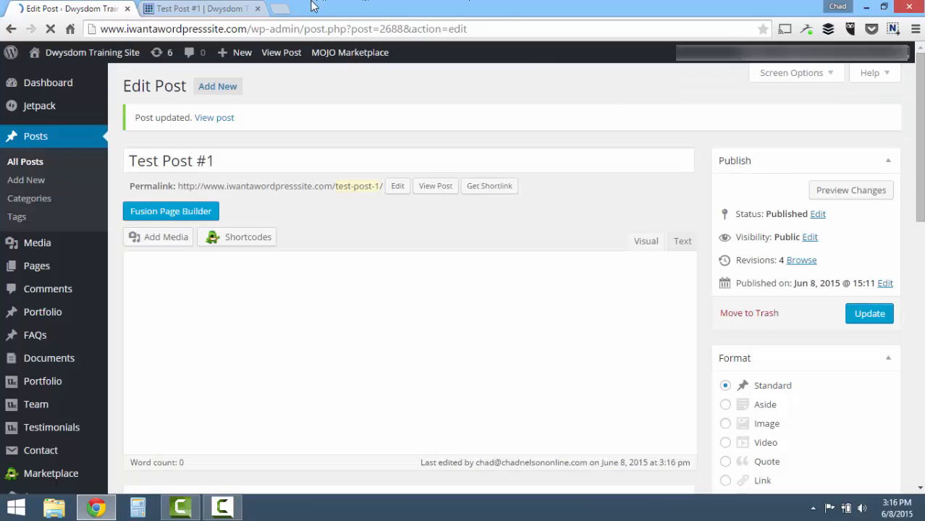
left_click(228, 8)
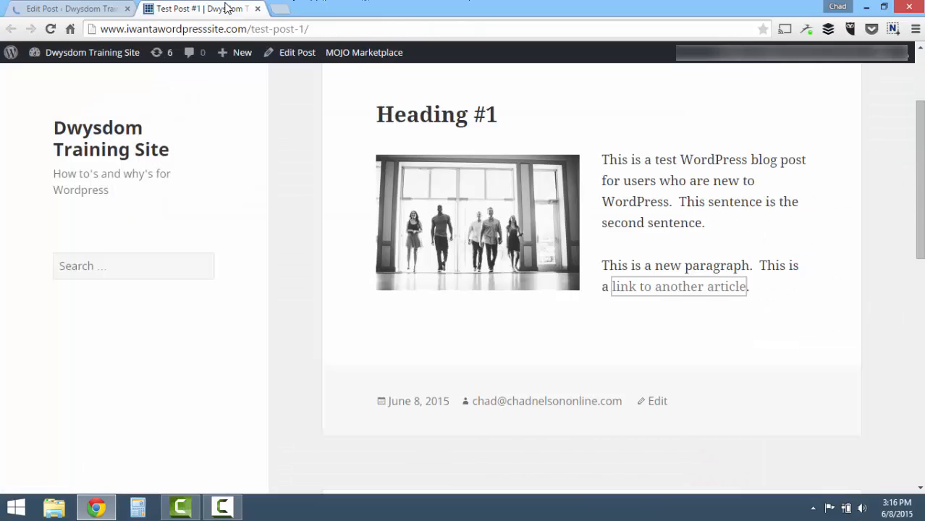
left_click(52, 29)
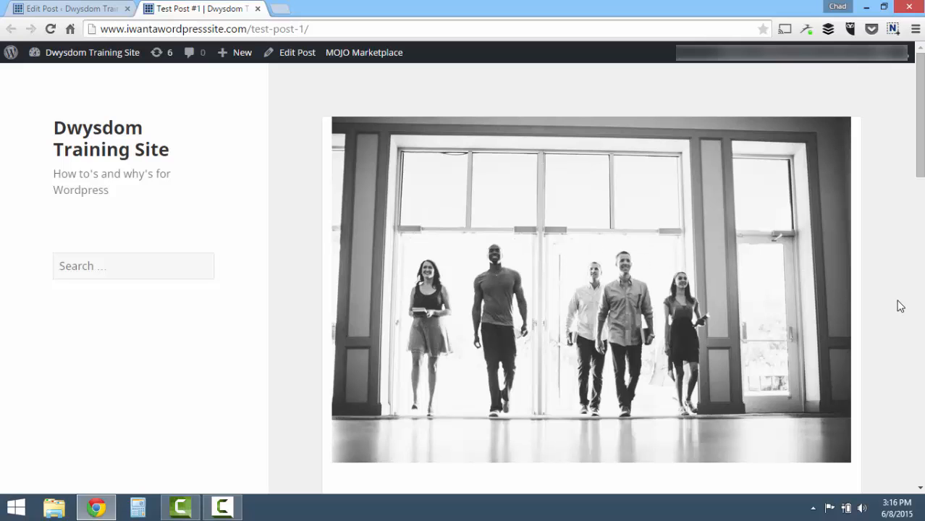
Review the live Test Post #1 page from its featured image through its body content and categories, and select the page's web address
scroll(900, 306, "down", 5)
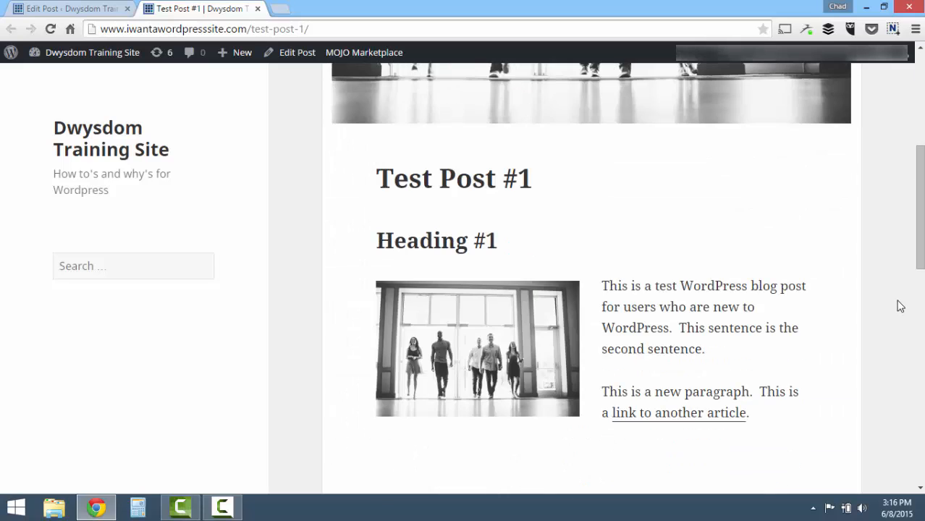
scroll(900, 306, "down", 3)
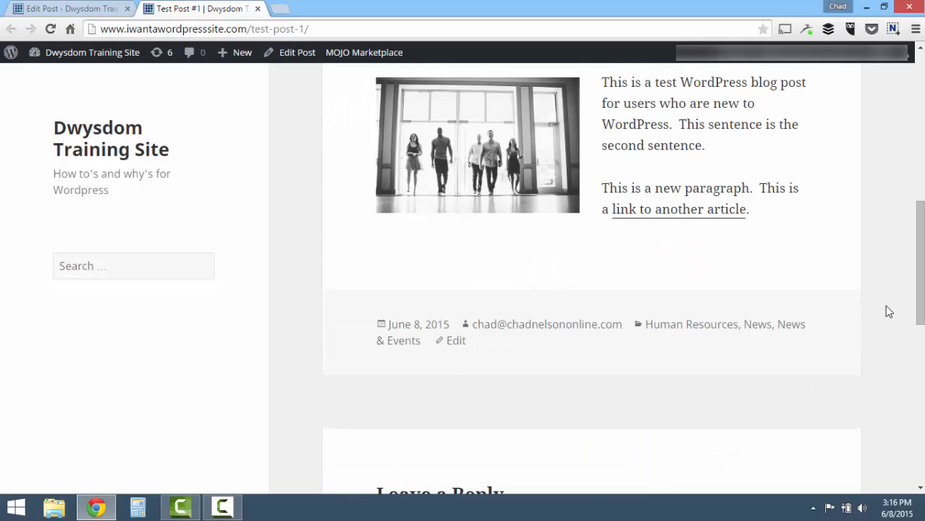
scroll(886, 306, "up", 8)
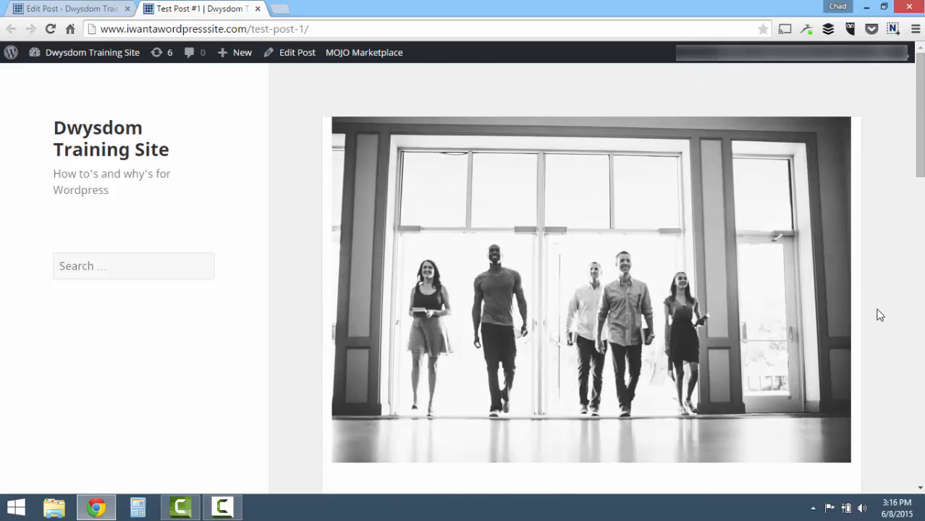
key("ctrl+l")
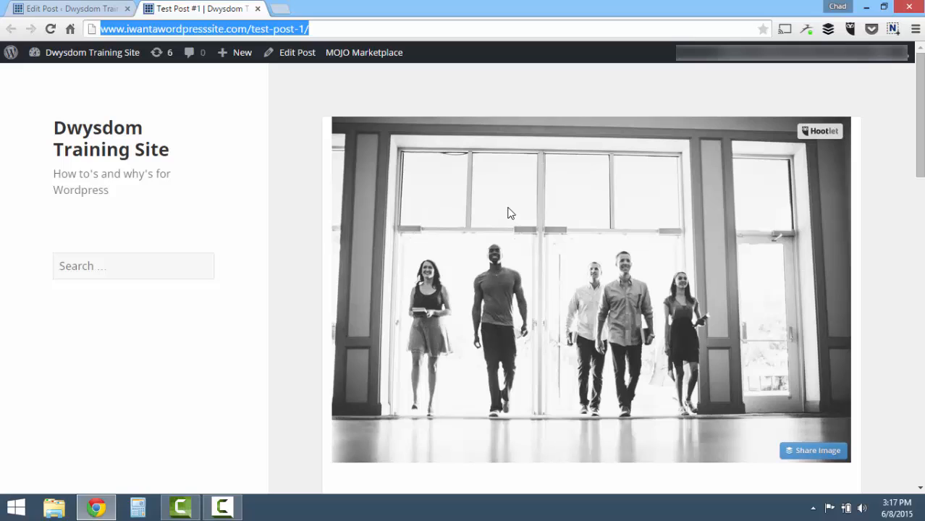
scroll(510, 213, "down", 2)
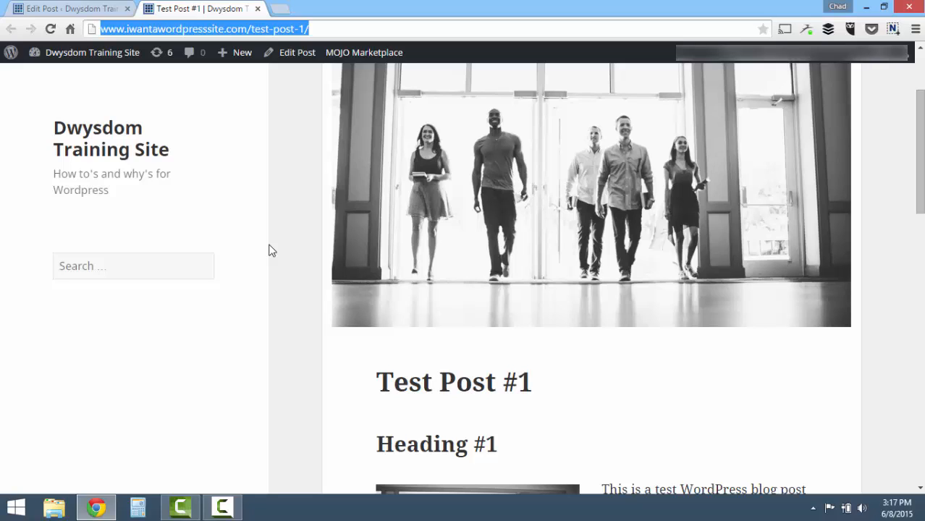
mouse_move(449, 196)
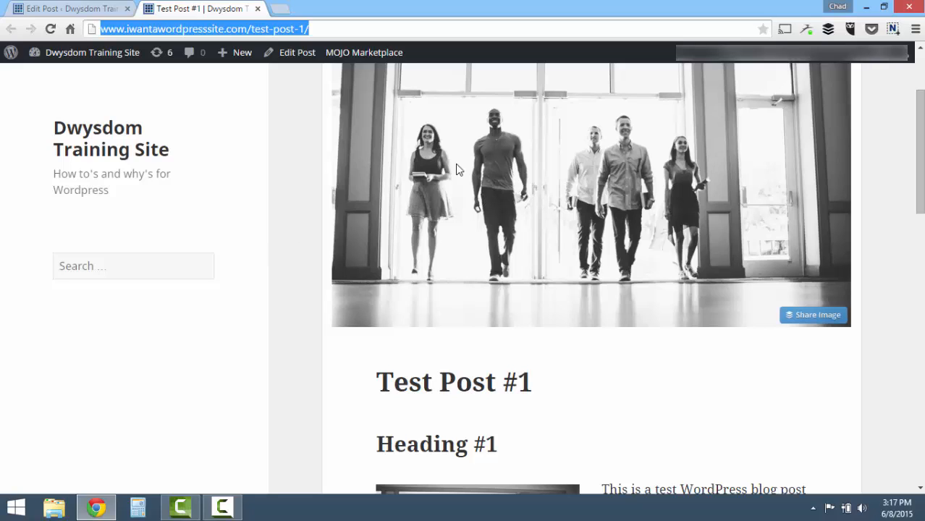